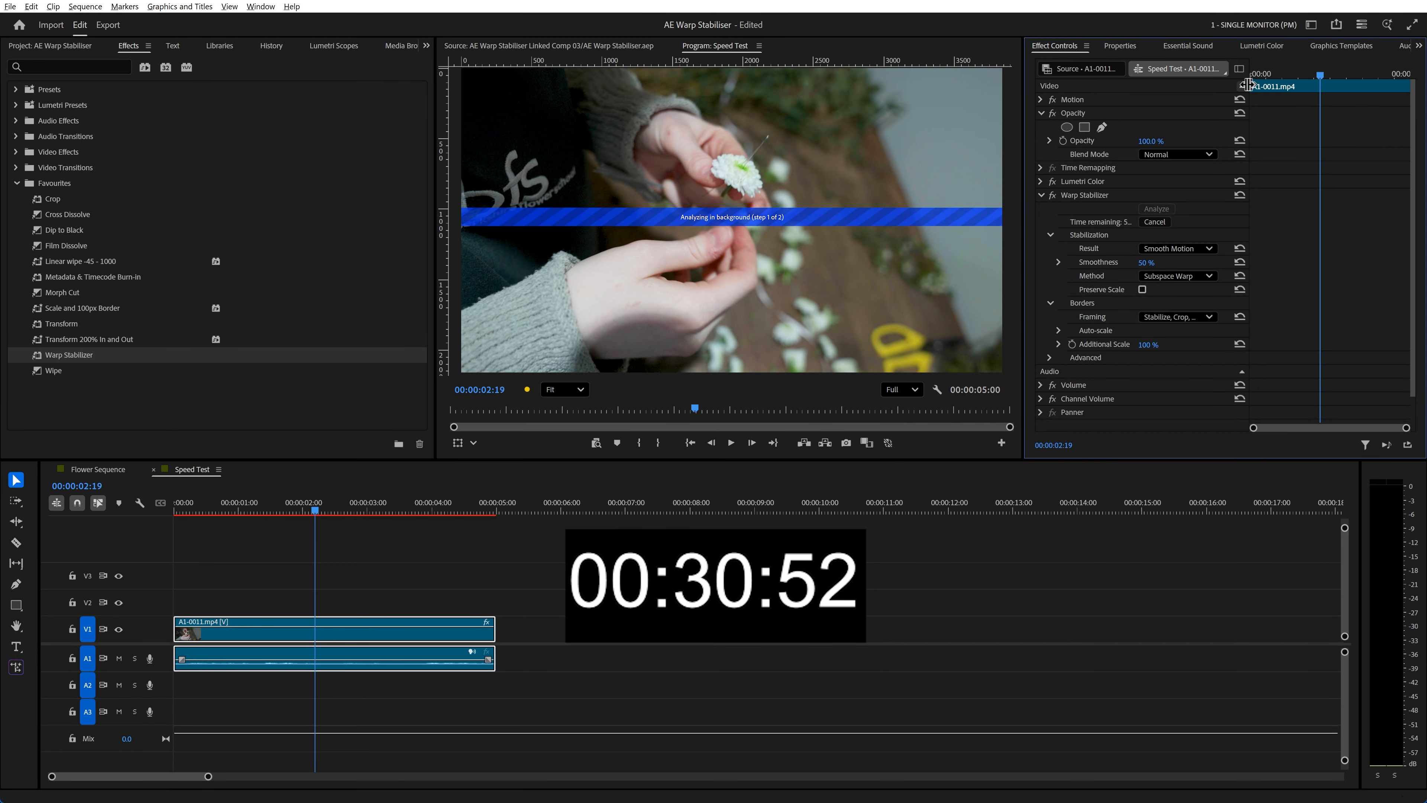
- Widen the effect parameter column and play back the stabilized A1-0011.mp4 clip in the Speed Test sequence
drag(1247, 84, 1290, 85)
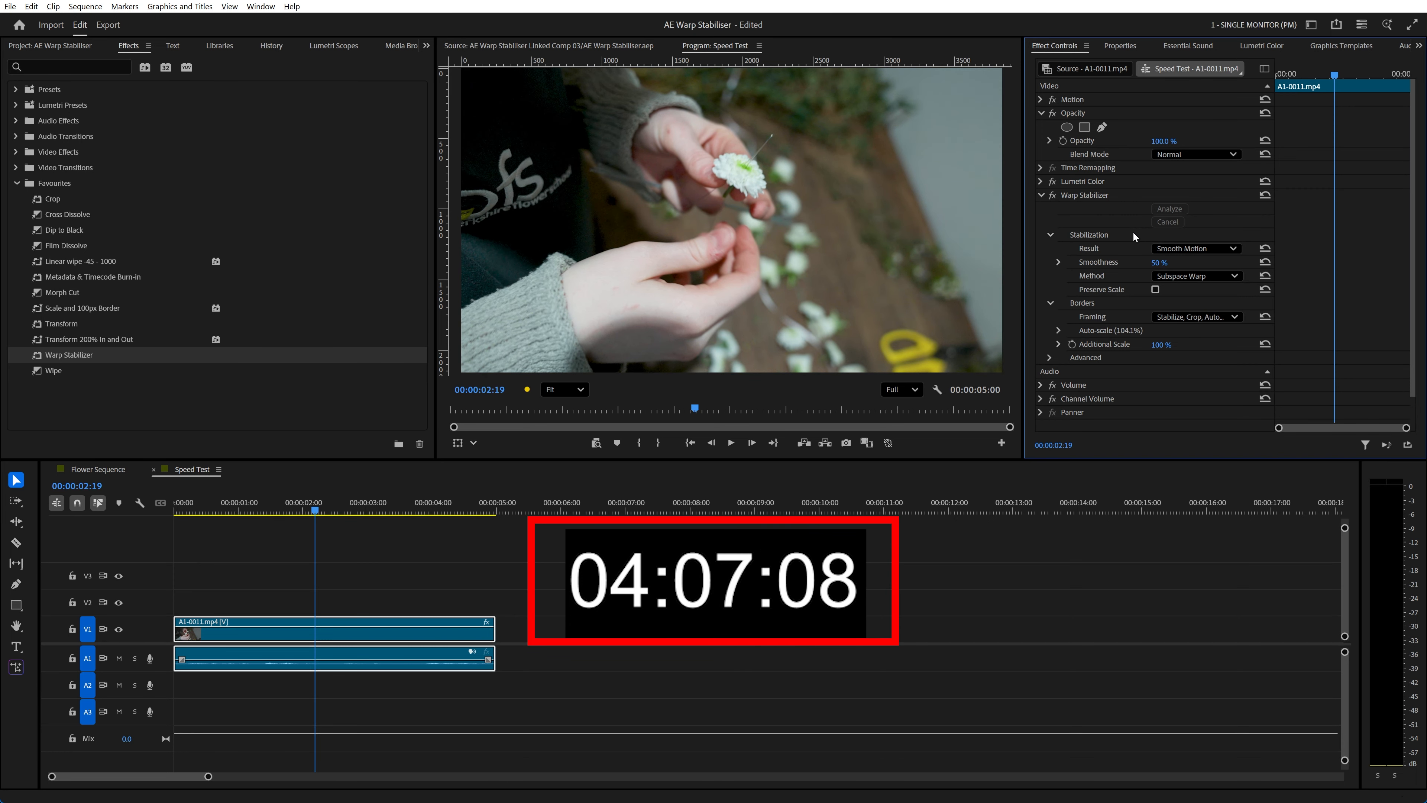
click(239, 509)
key(space)
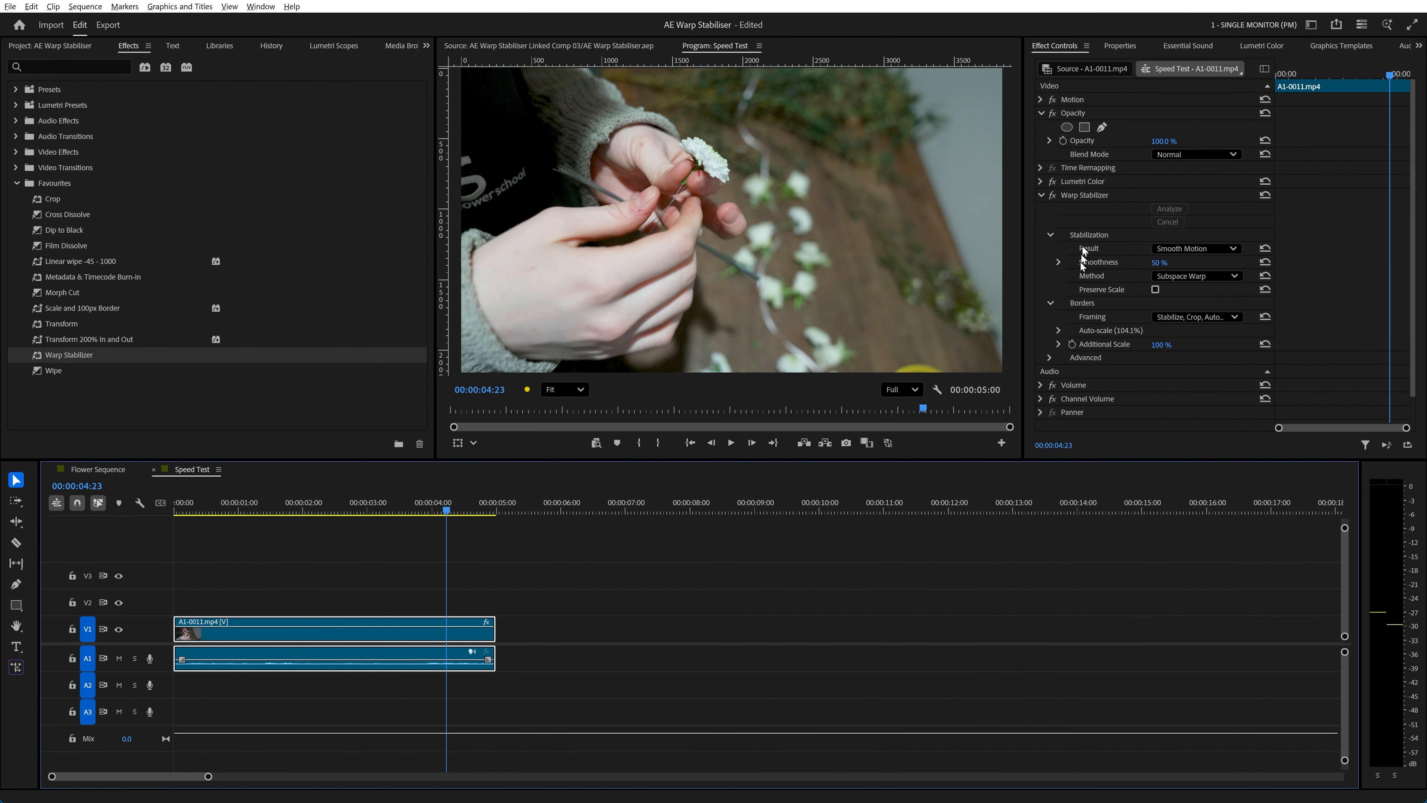
- Remove the Warp Stabilizer effect from the A1-0011.mp4 clip and replace the clip with an After Effects composition
click(1069, 195)
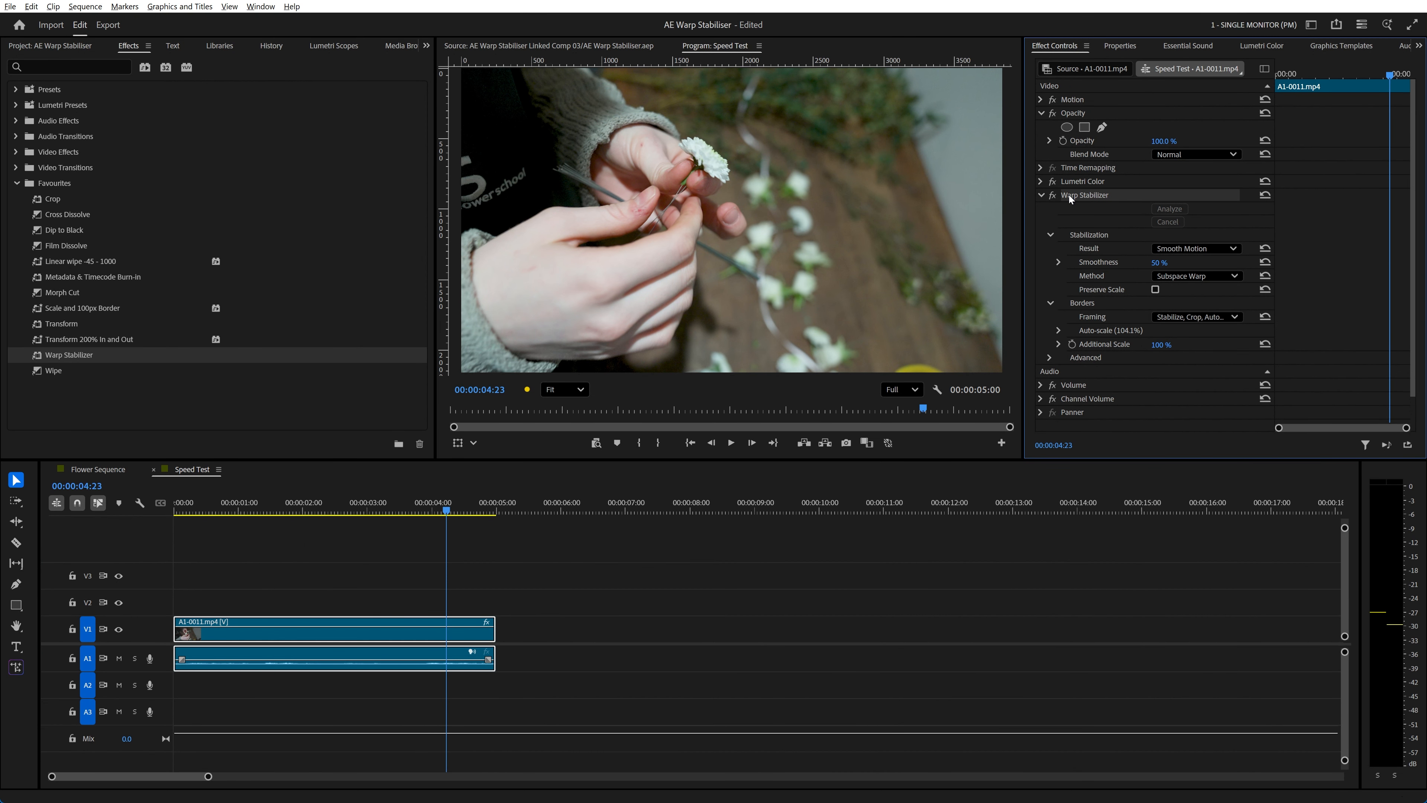
key(Delete)
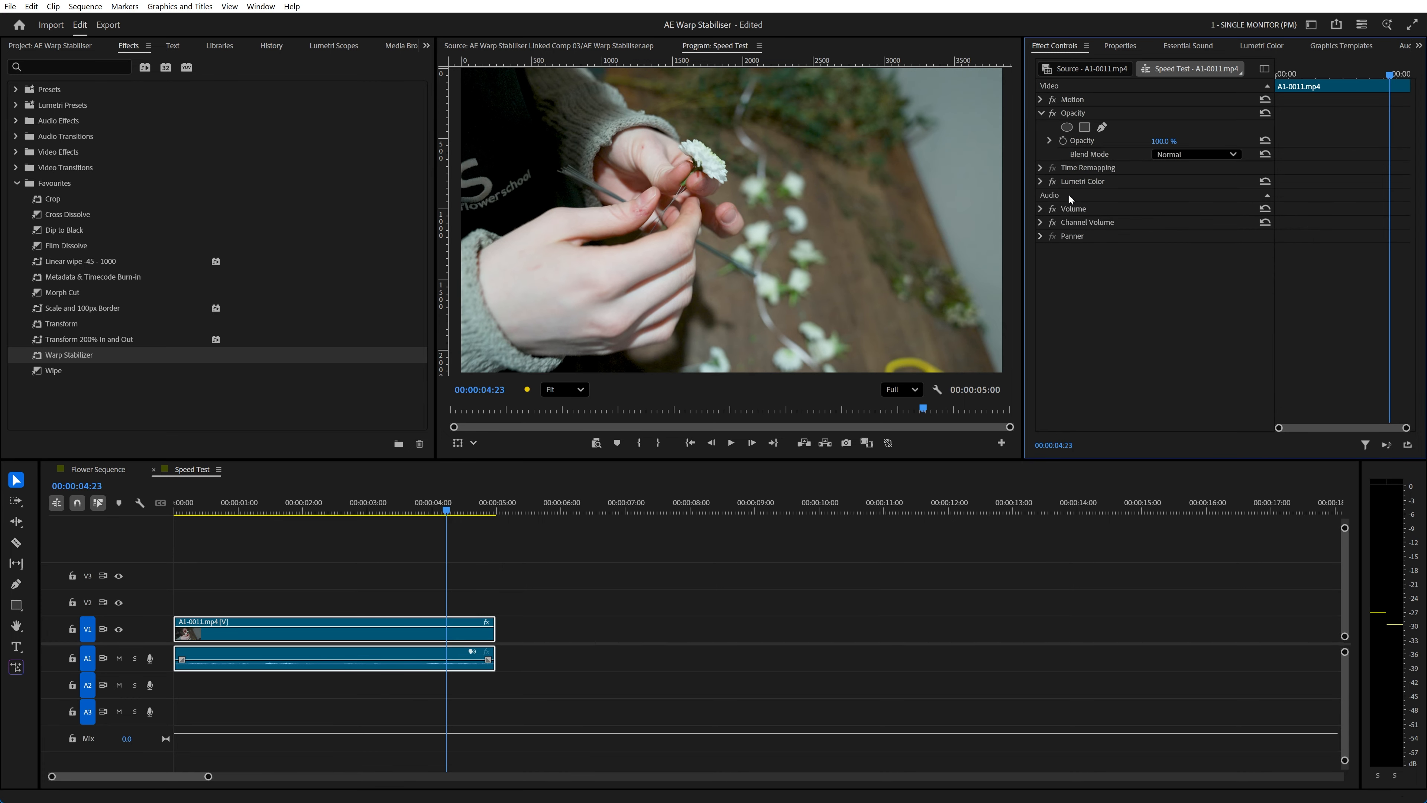
right_click(338, 638)
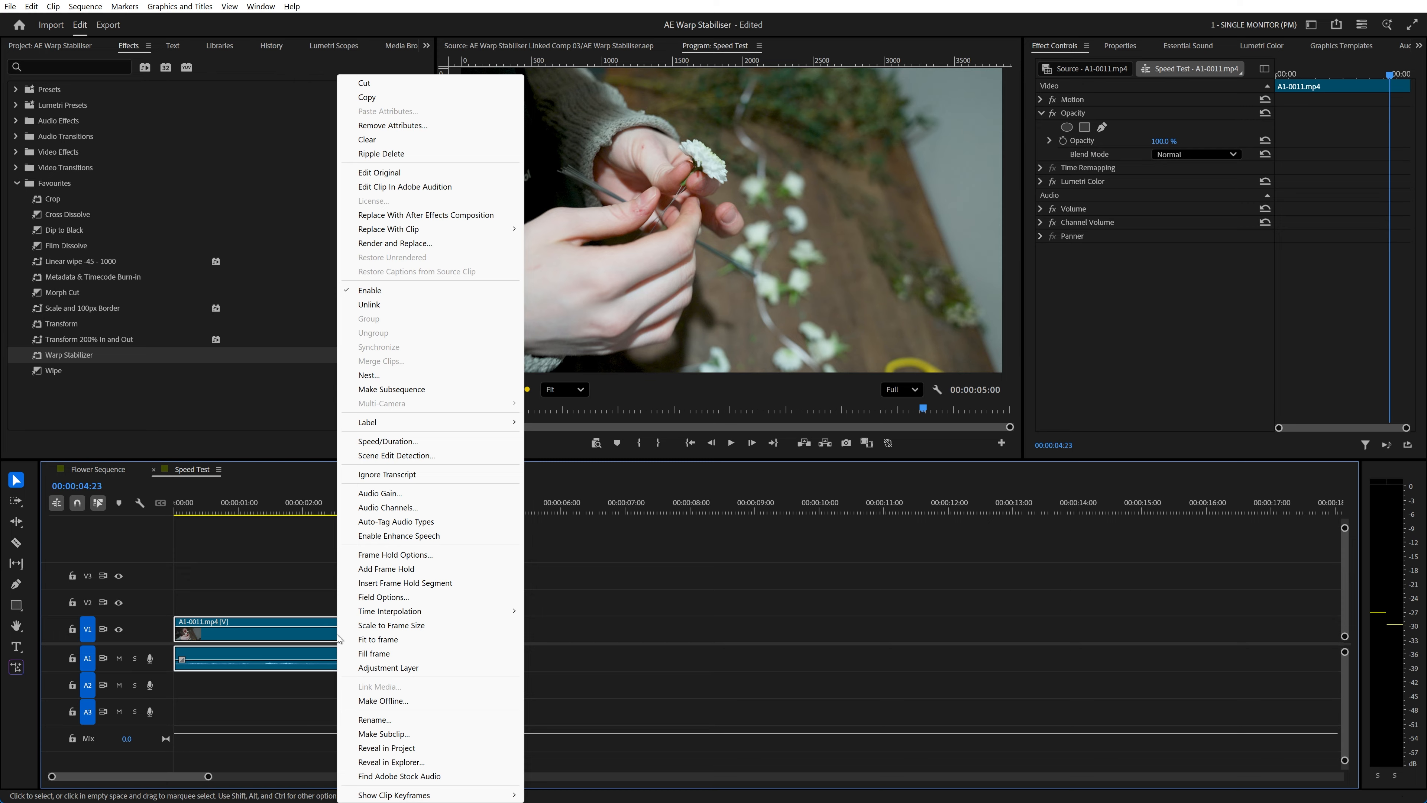
click(453, 215)
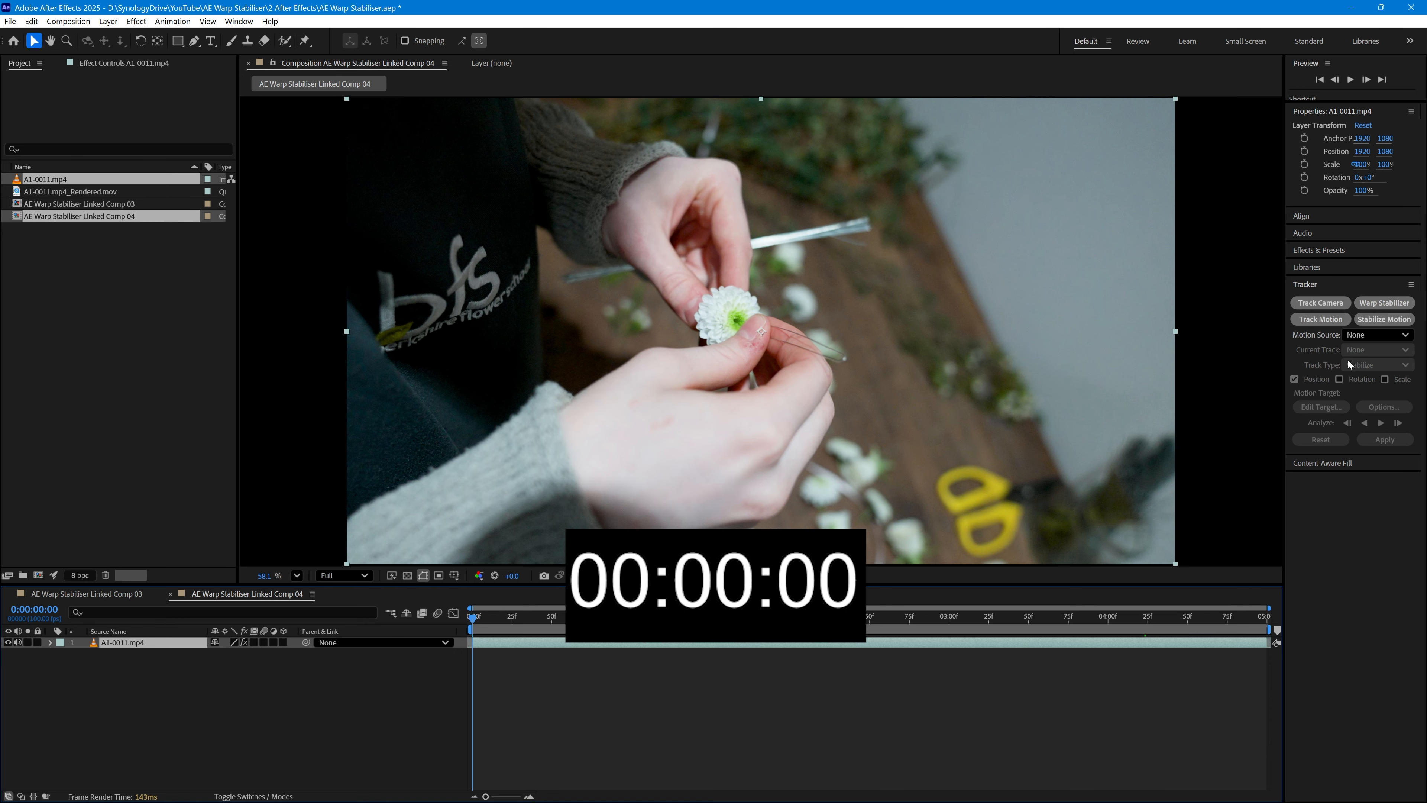
- Apply Warp Stabilizer to the A1-0011.mp4 layer in After Effects, let the analysis finish and deselect the layer
click(1383, 303)
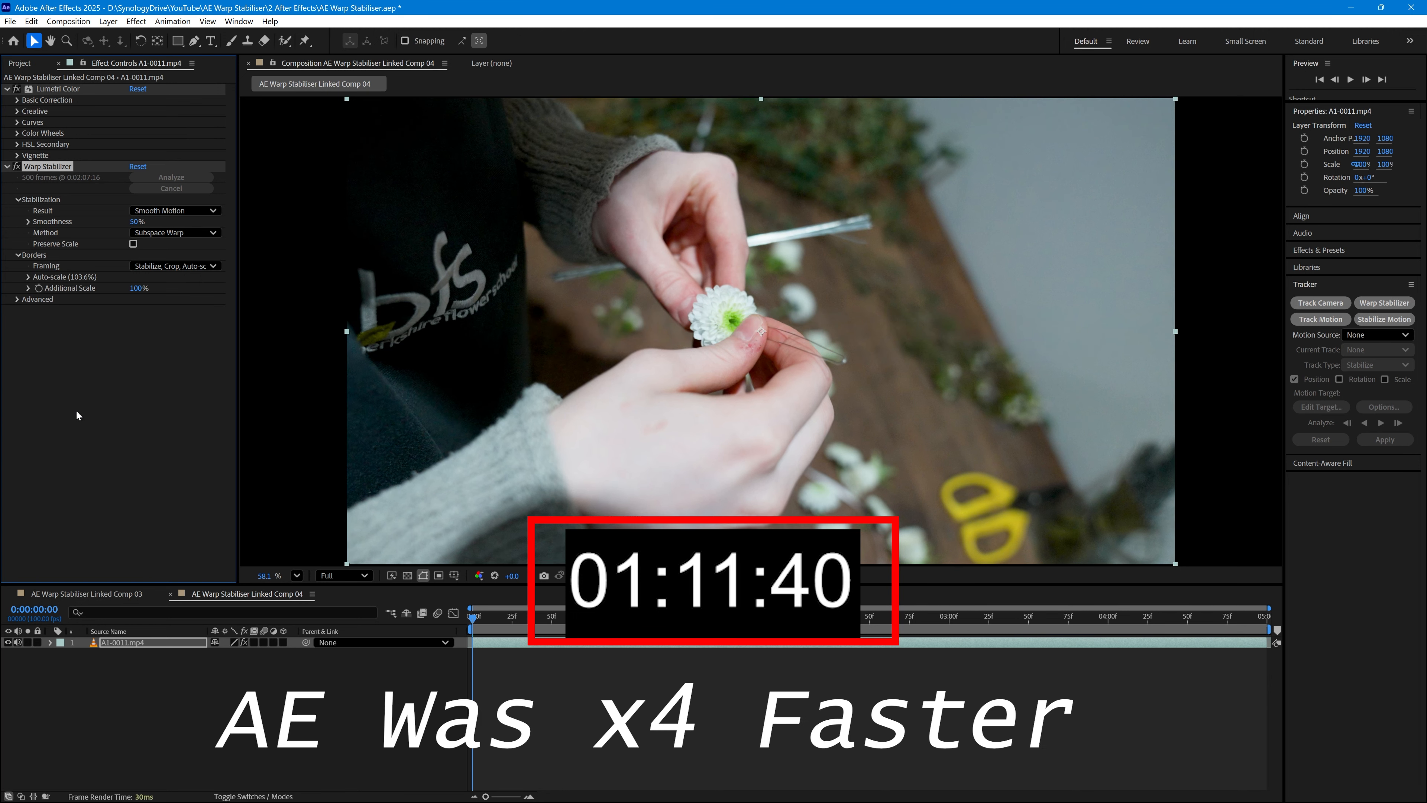
click(263, 737)
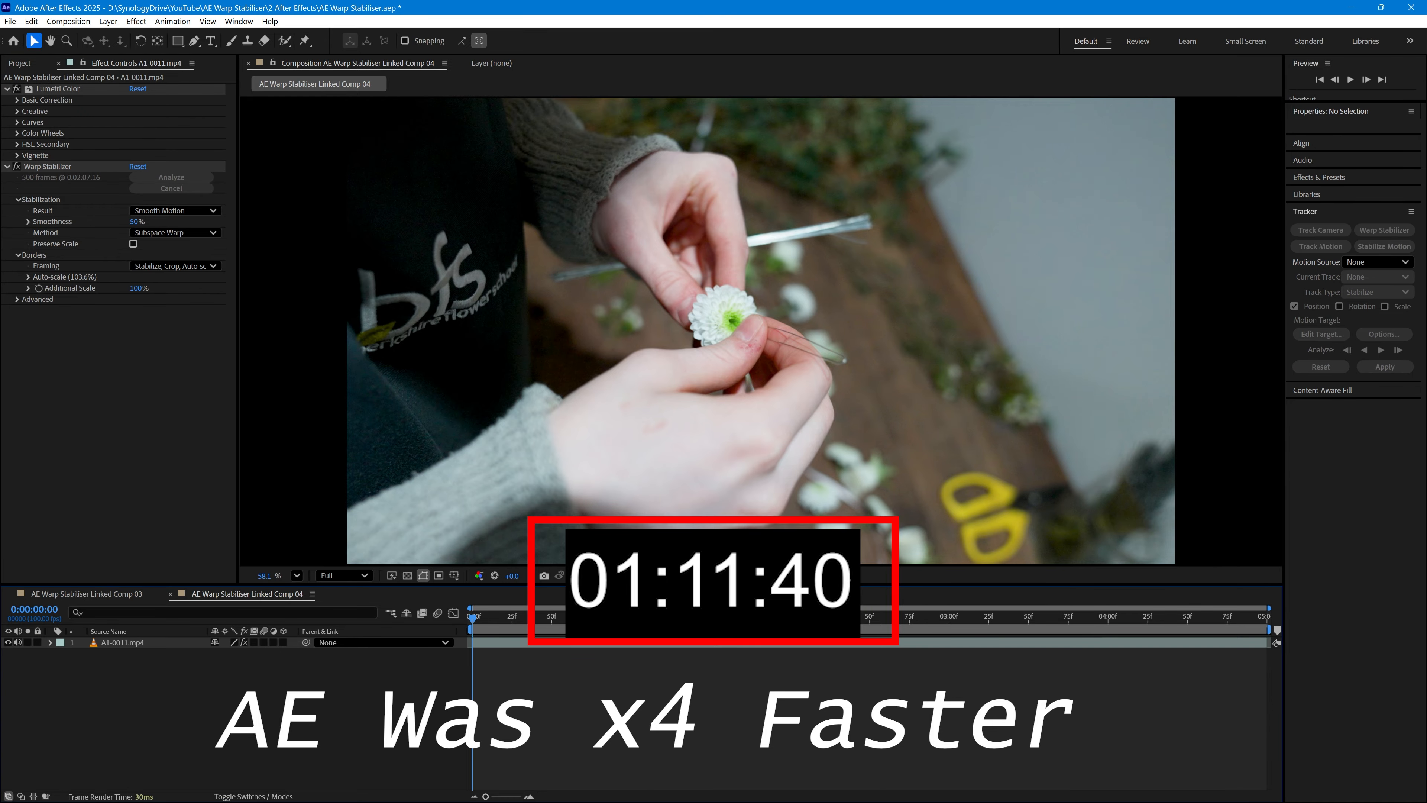
- Preview the stabilized composition and return to its first frame
key(space)
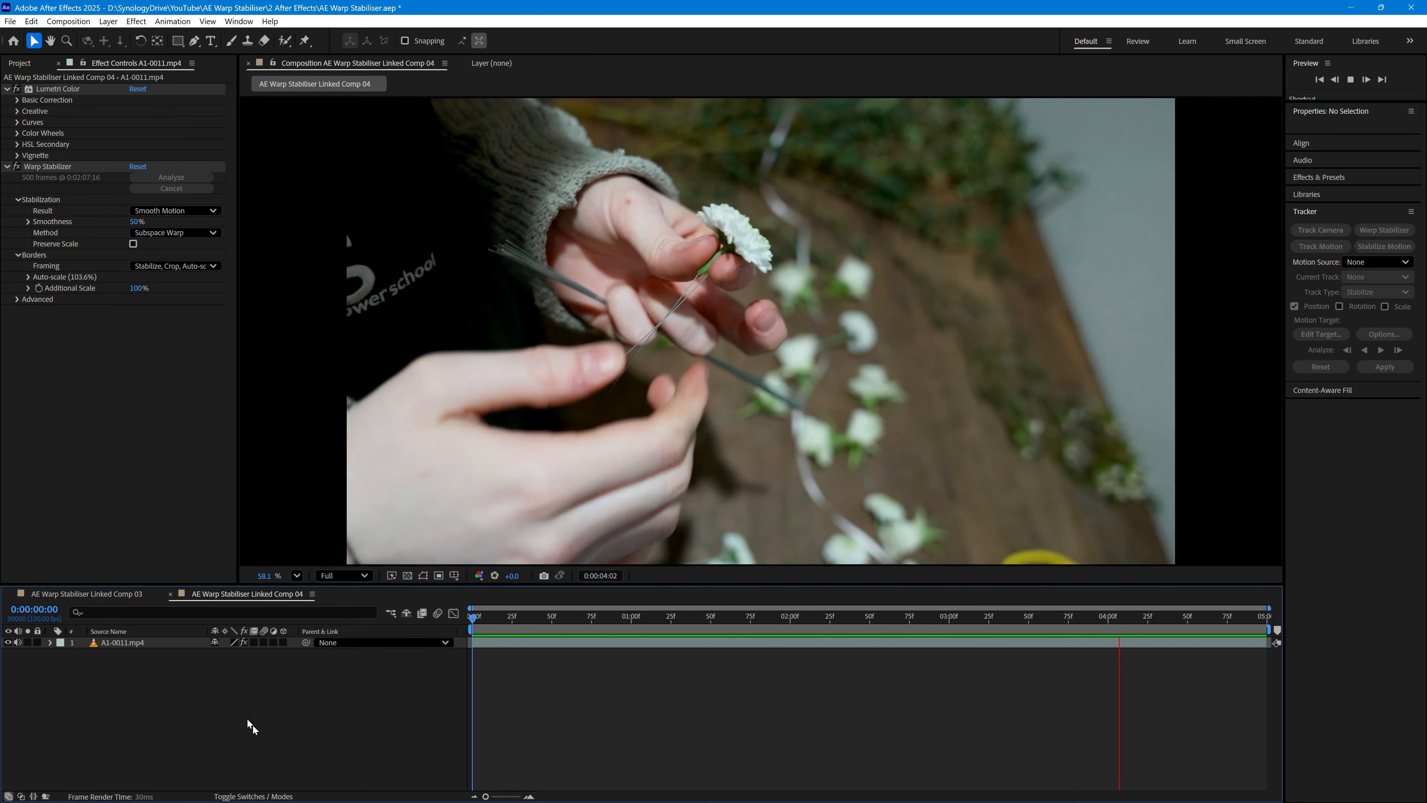
key(space)
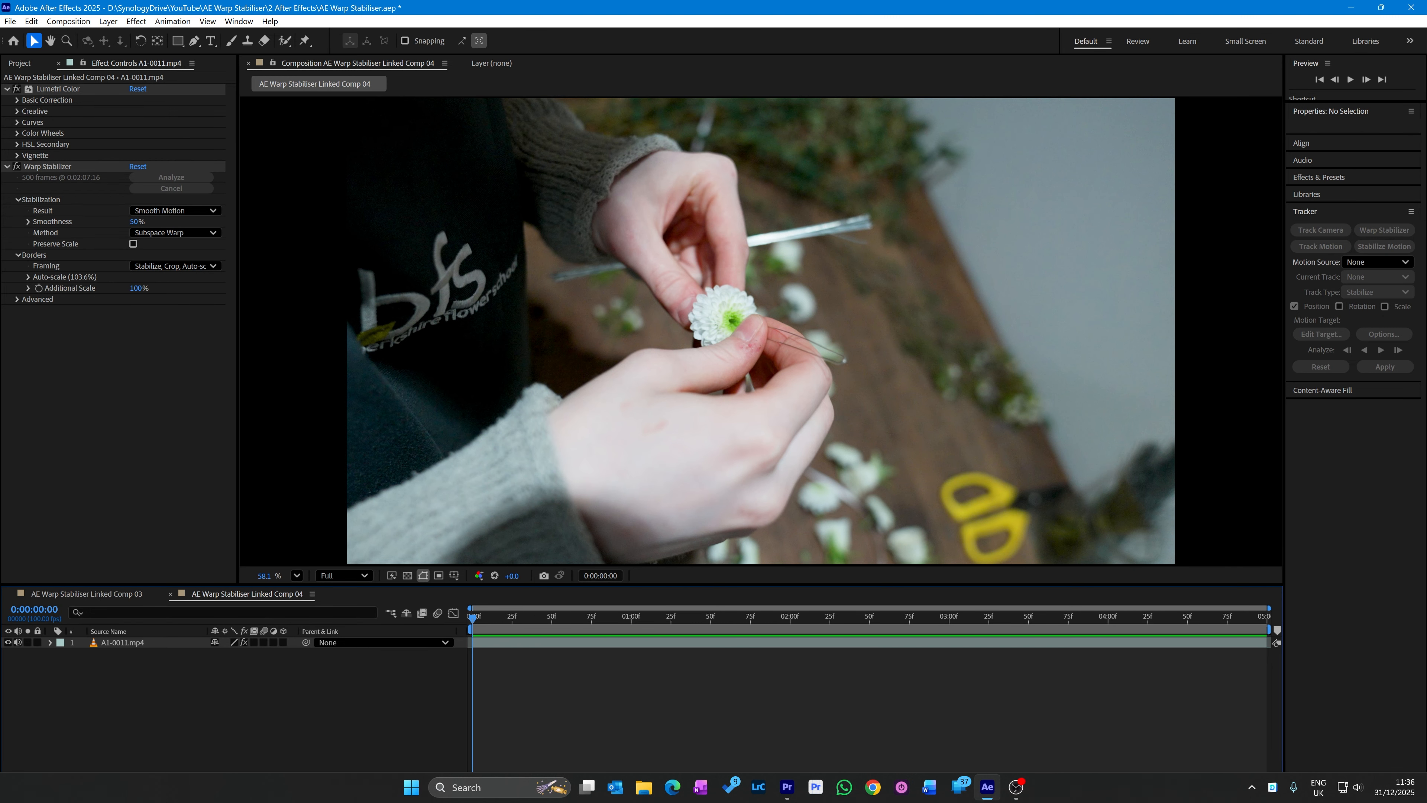
key(space)
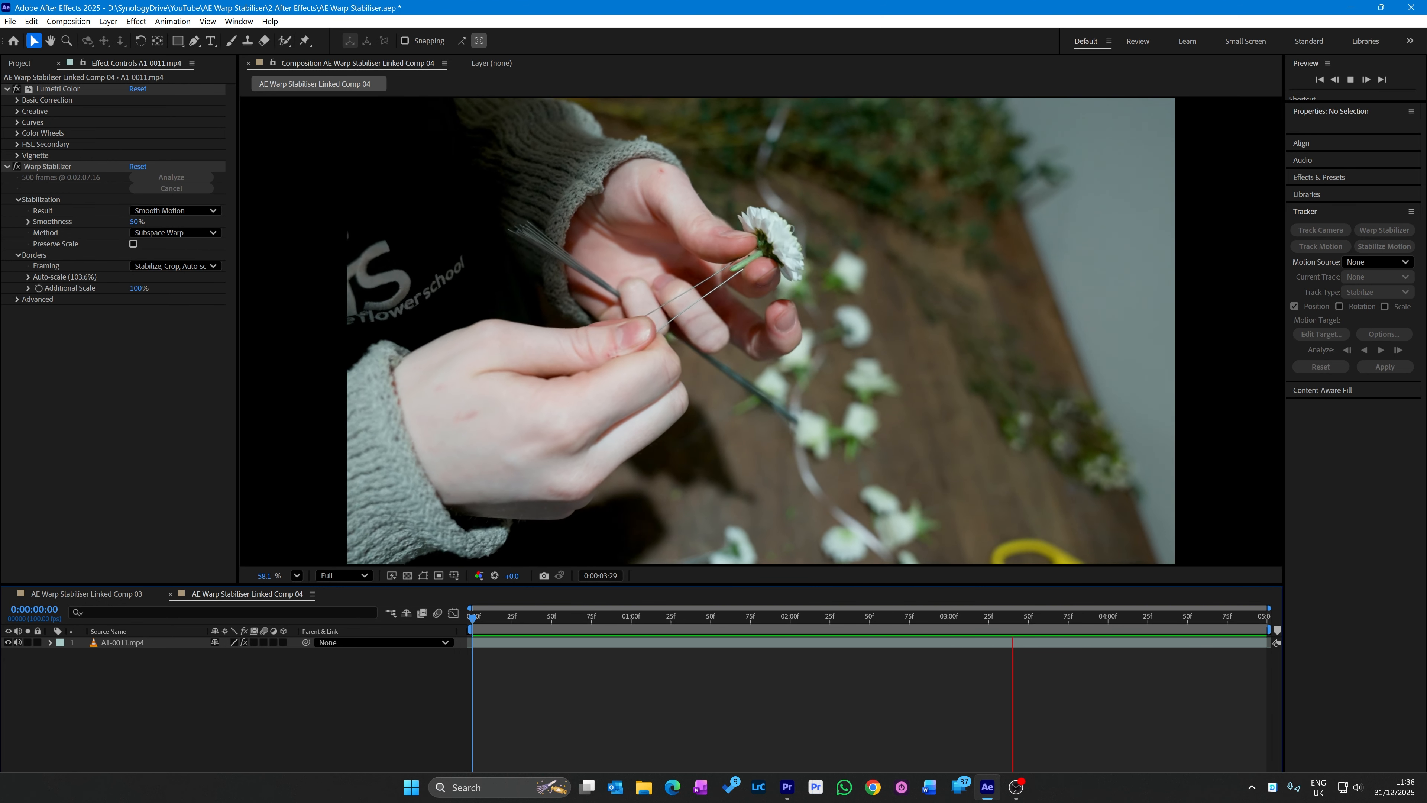
key(space)
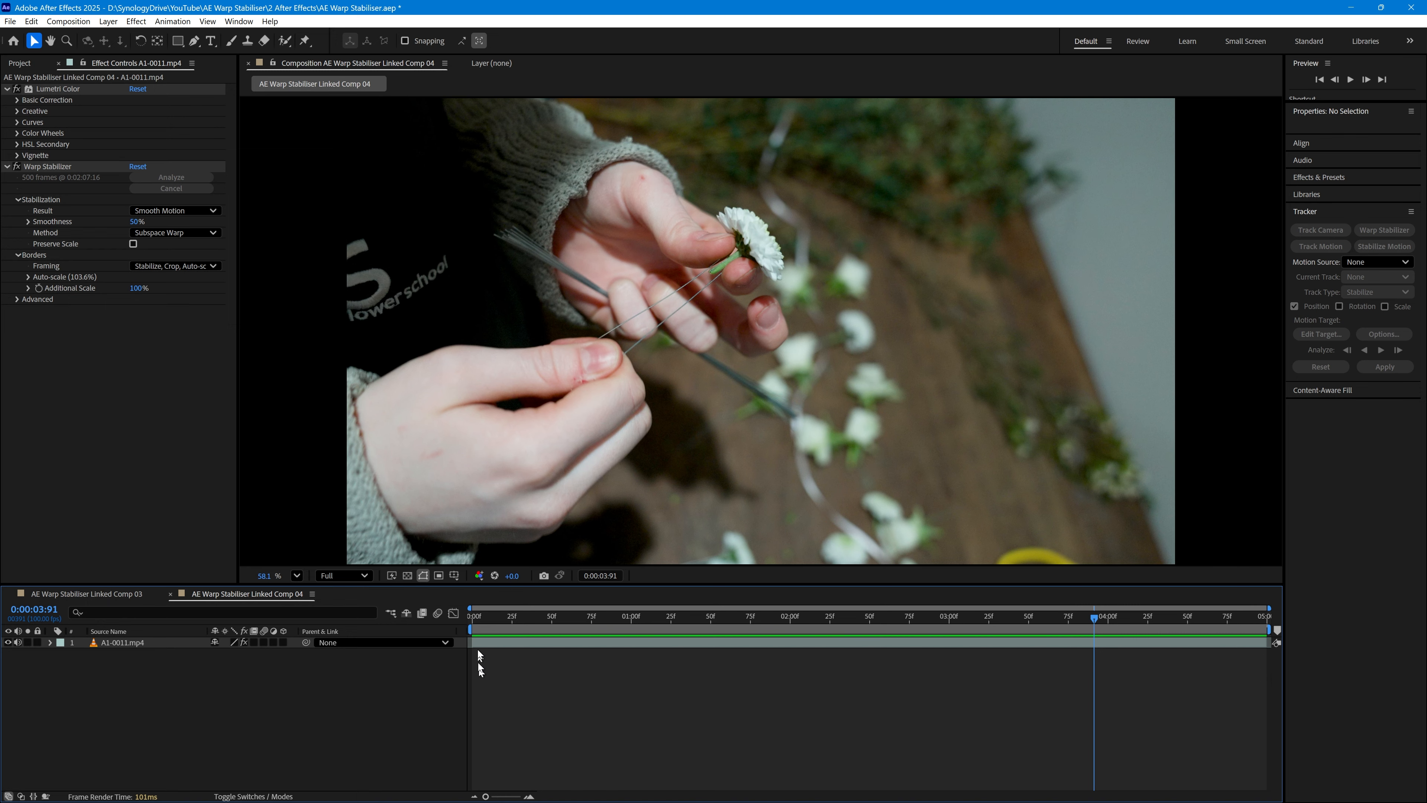
click(505, 617)
key(Home)
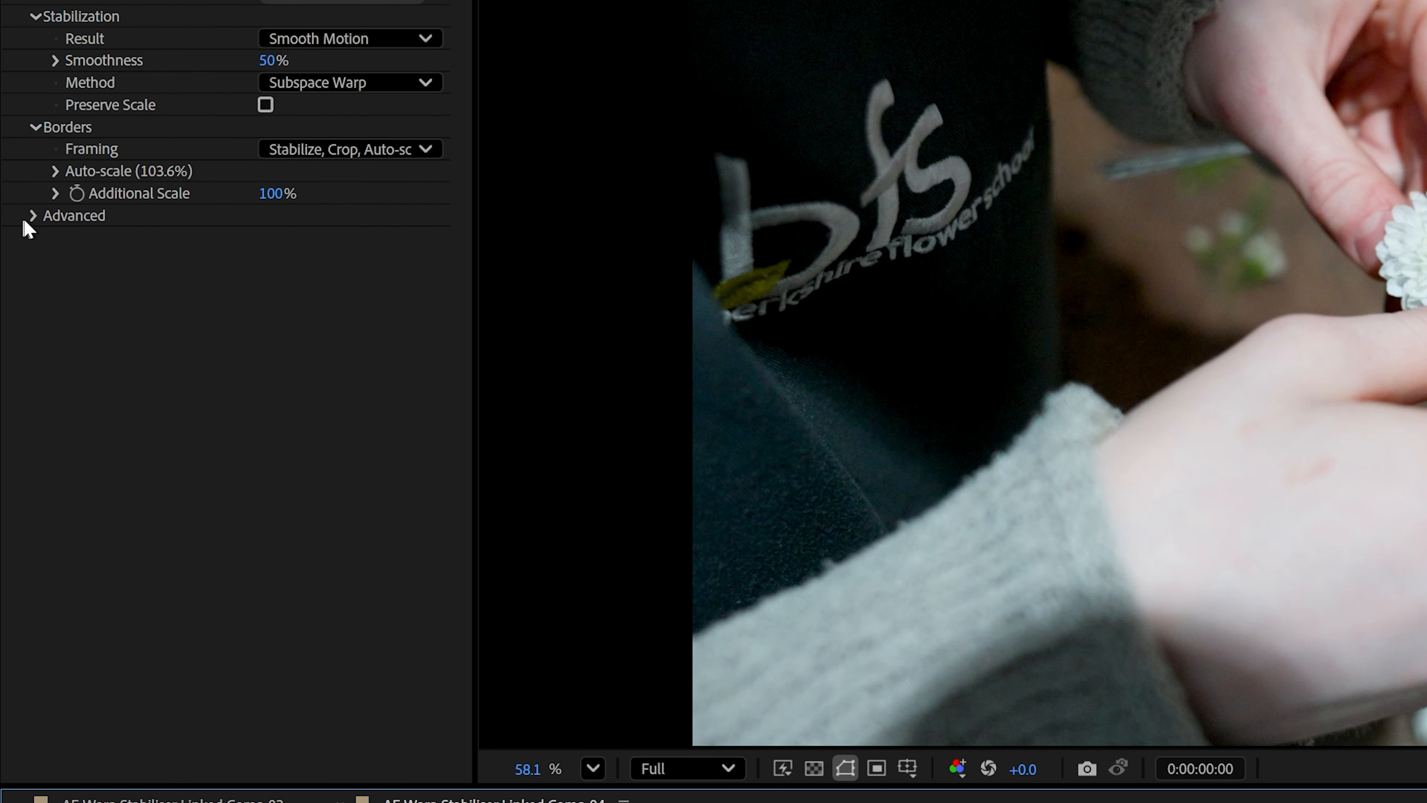
- Show Warp Stabilizer's track points from the advanced options and set the track point size to about 253%
click(32, 216)
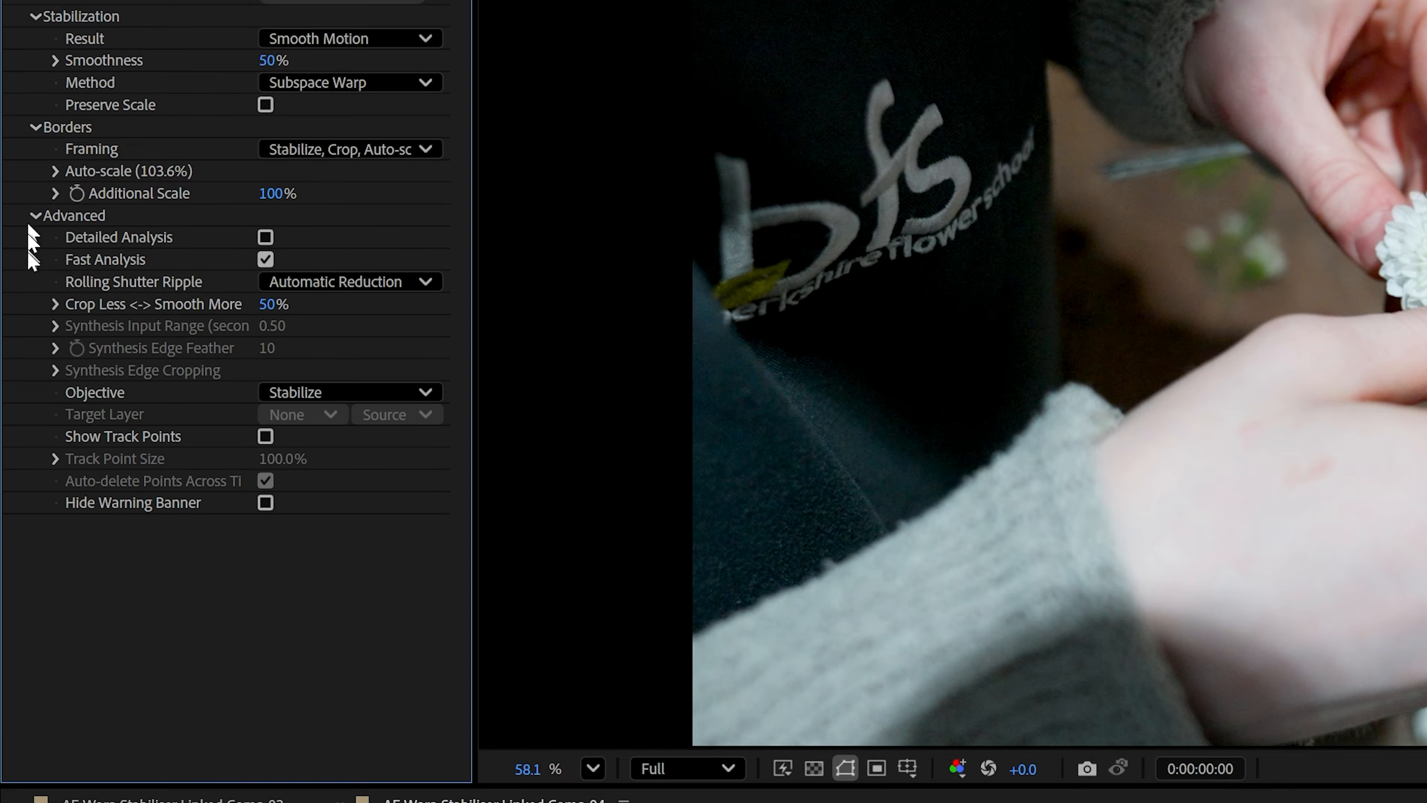
click(266, 436)
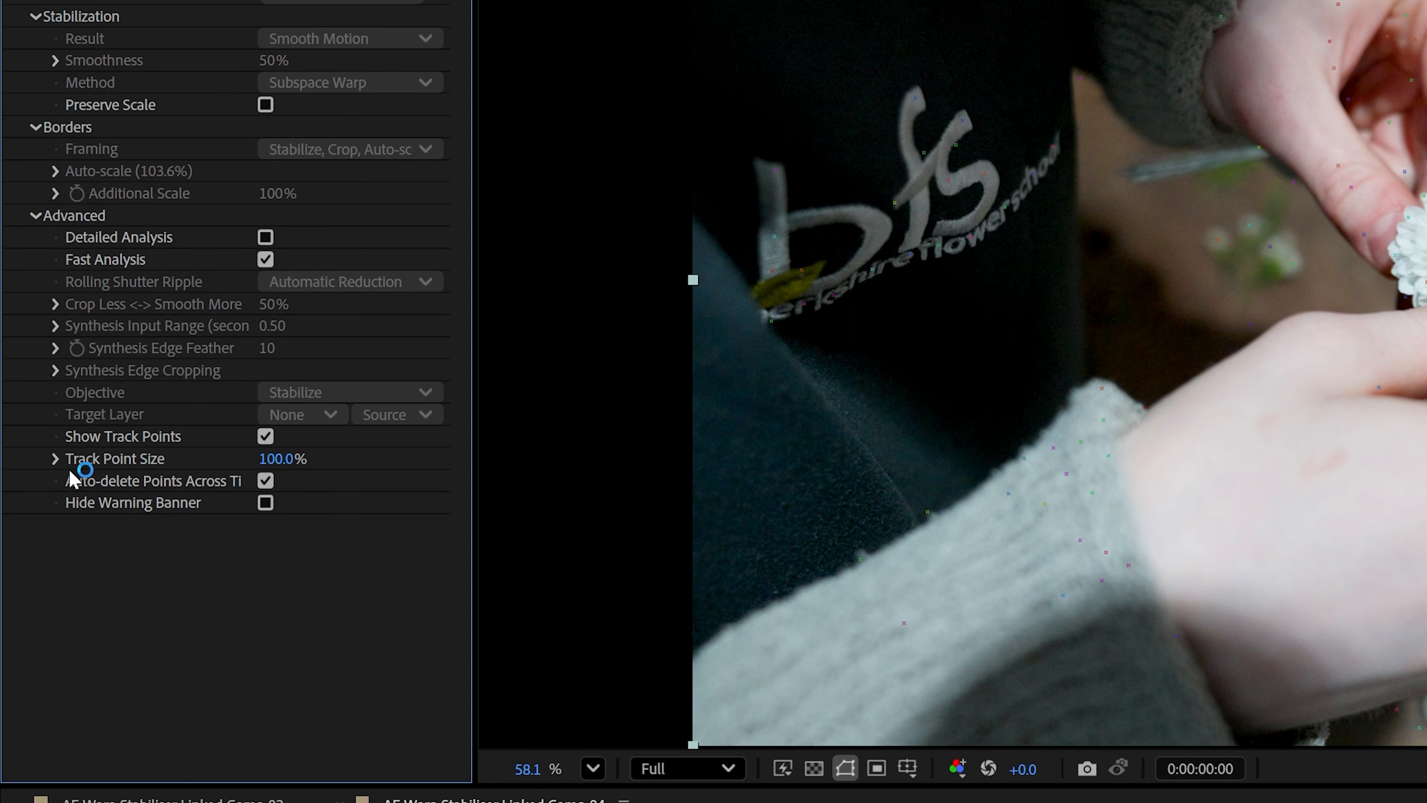
drag(270, 459, 467, 455)
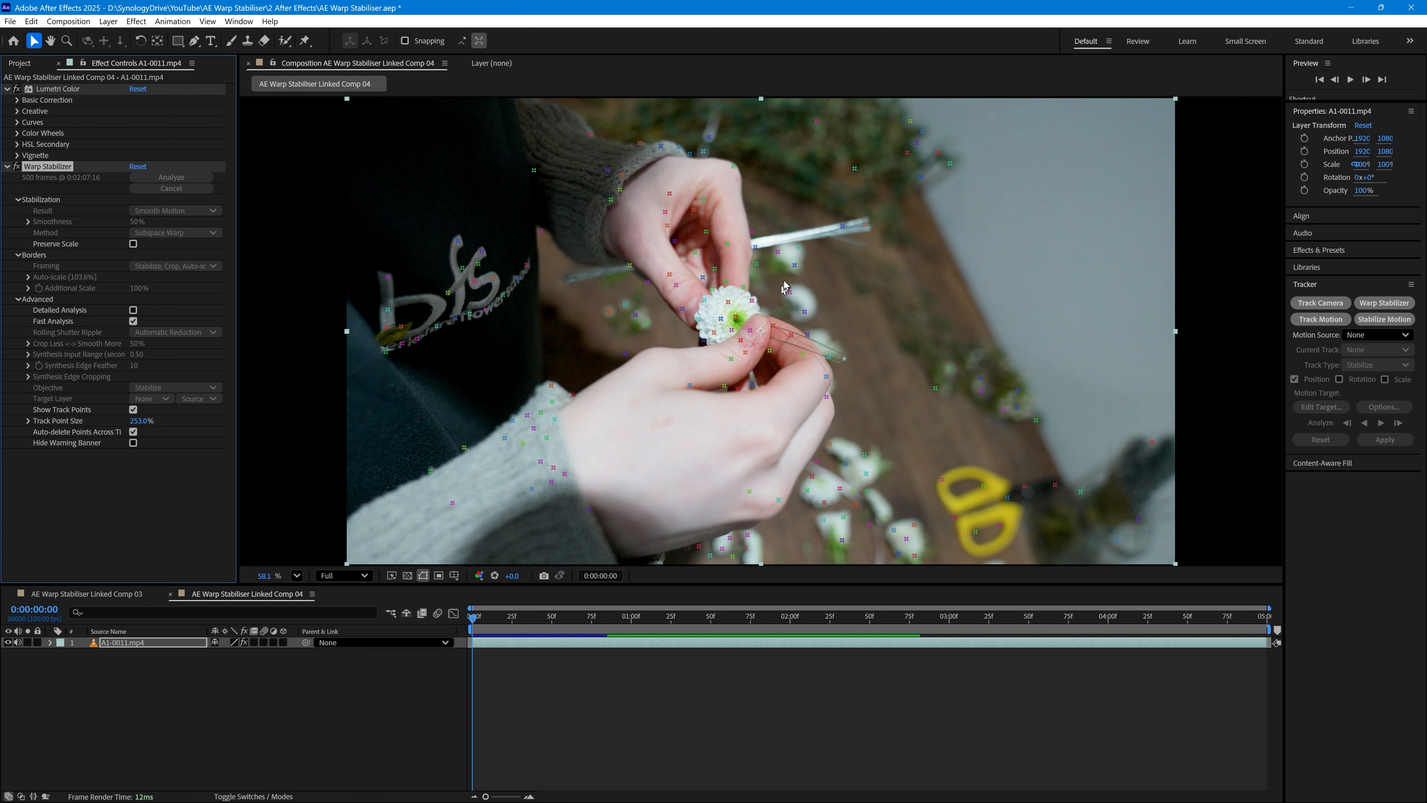
- Delete the track points on the moving hands and clothing at the first frame and at 0:00:00:25
mouse_move(778, 294)
mouse_down()
mouse_move(764, 170)
mouse_move(685, 156)
mouse_move(654, 119)
mouse_move(525, 102)
mouse_move(494, 108)
mouse_move(458, 177)
mouse_move(328, 288)
mouse_move(330, 343)
mouse_move(429, 551)
mouse_move(721, 581)
mouse_move(803, 497)
mouse_move(854, 384)
mouse_move(836, 328)
mouse_move(785, 313)
mouse_up()
key(Delete)
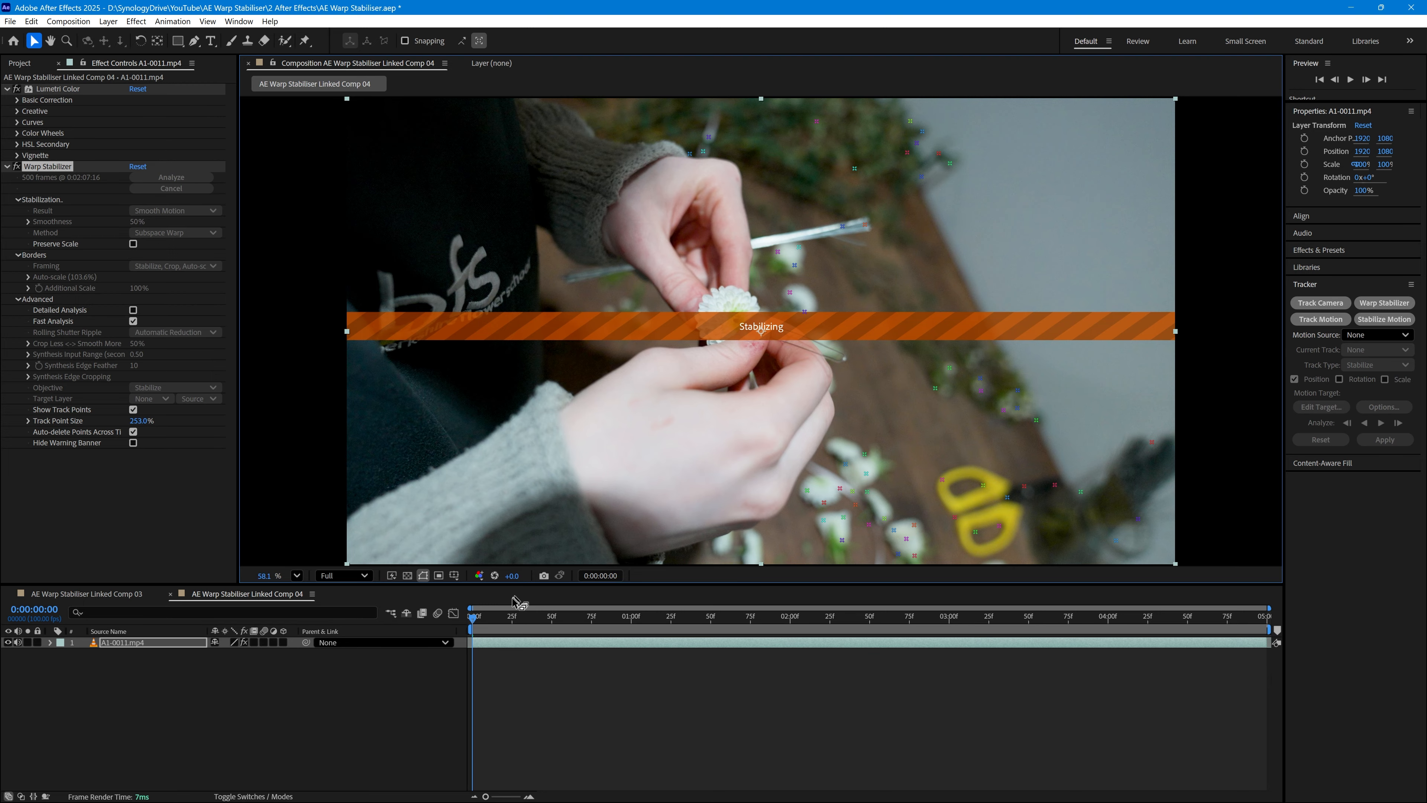
click(512, 622)
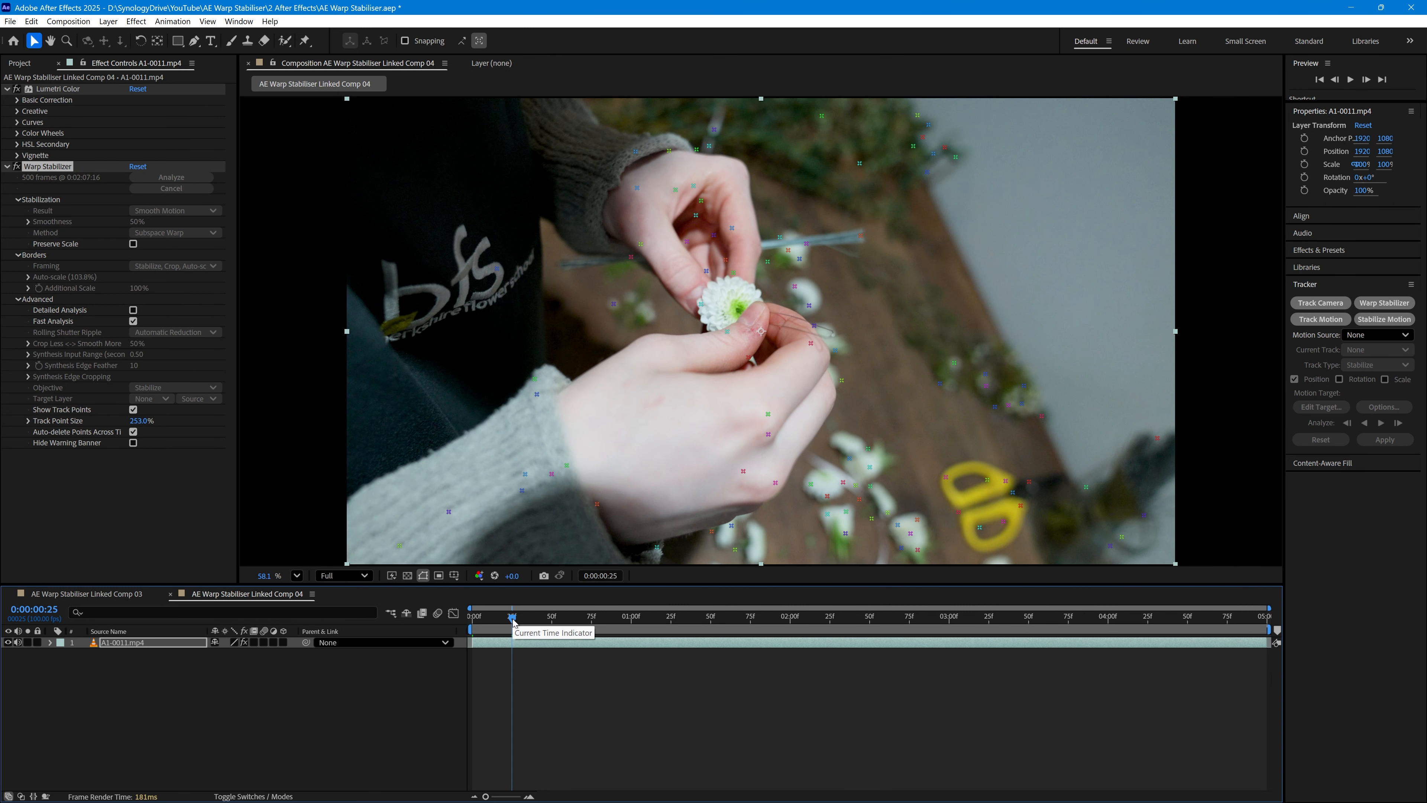
mouse_move(759, 213)
mouse_down()
mouse_move(747, 164)
mouse_move(644, 119)
mouse_move(415, 99)
mouse_move(314, 450)
mouse_move(674, 562)
mouse_move(790, 510)
mouse_move(853, 414)
mouse_move(809, 304)
mouse_up()
key(Delete)
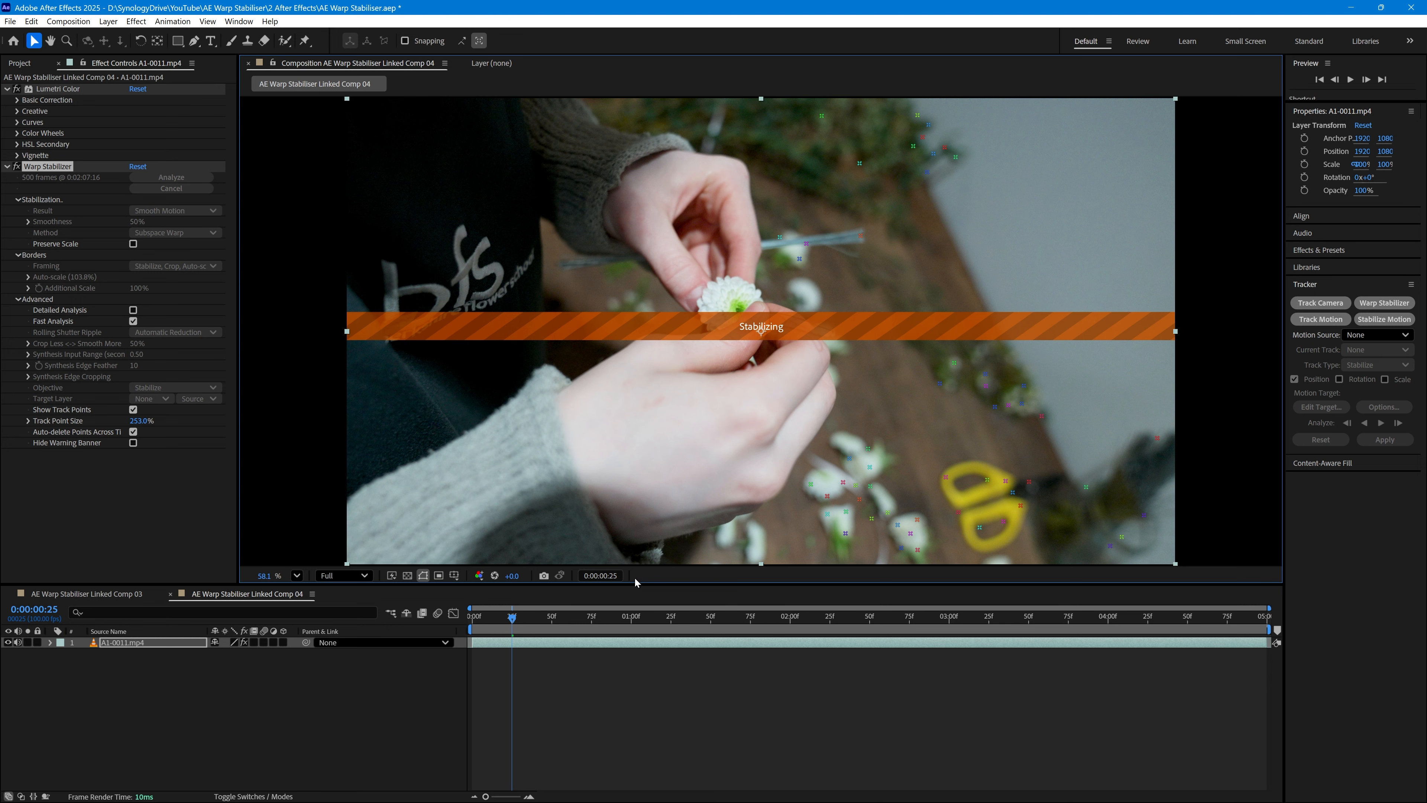
- Delete the track points on the hands and clothing at 0:00:00:50 and 0:00:02:00
click(552, 621)
mouse_move(777, 214)
mouse_down()
mouse_move(766, 156)
mouse_move(485, 91)
mouse_move(262, 132)
mouse_move(233, 340)
mouse_move(235, 522)
mouse_move(276, 555)
mouse_move(737, 583)
mouse_move(866, 333)
mouse_up()
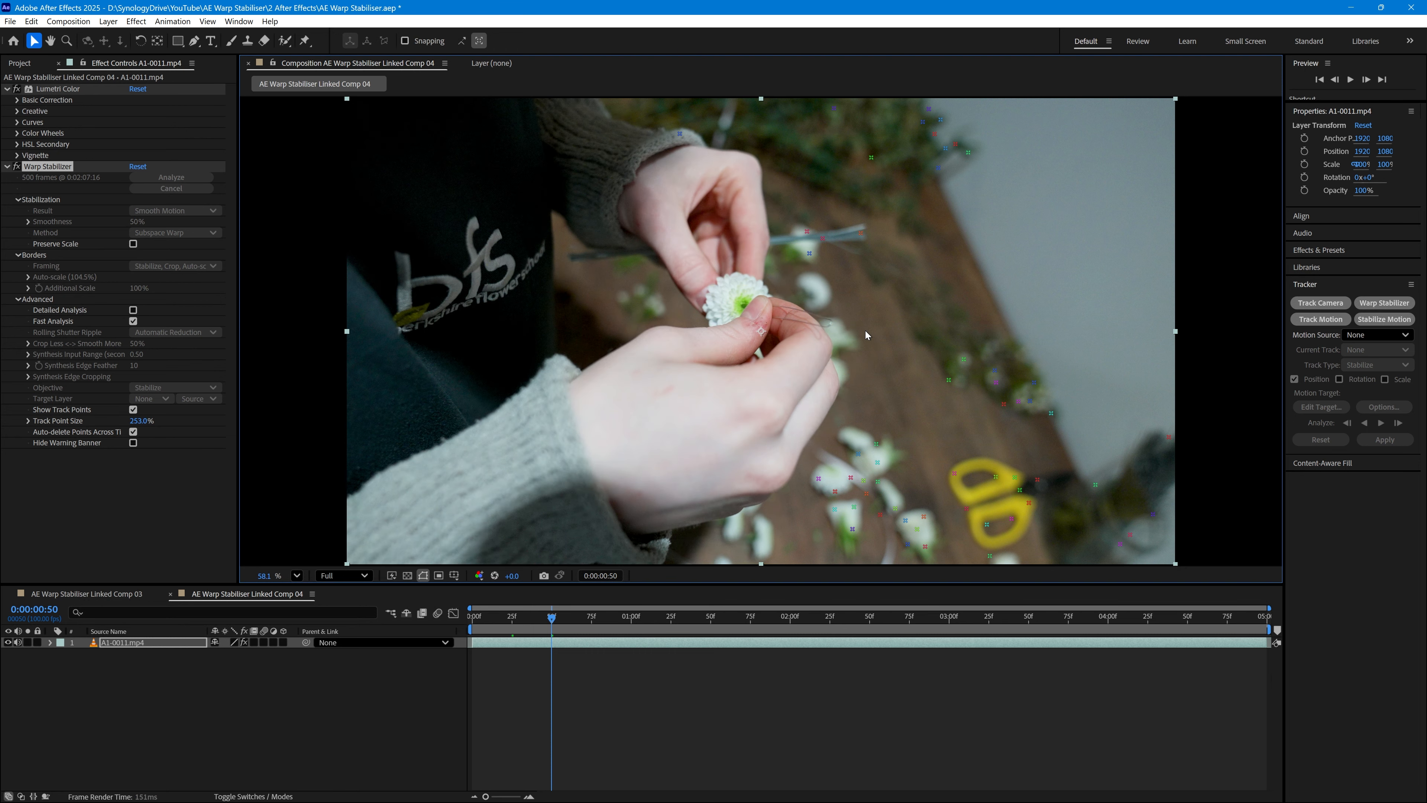
key(space)
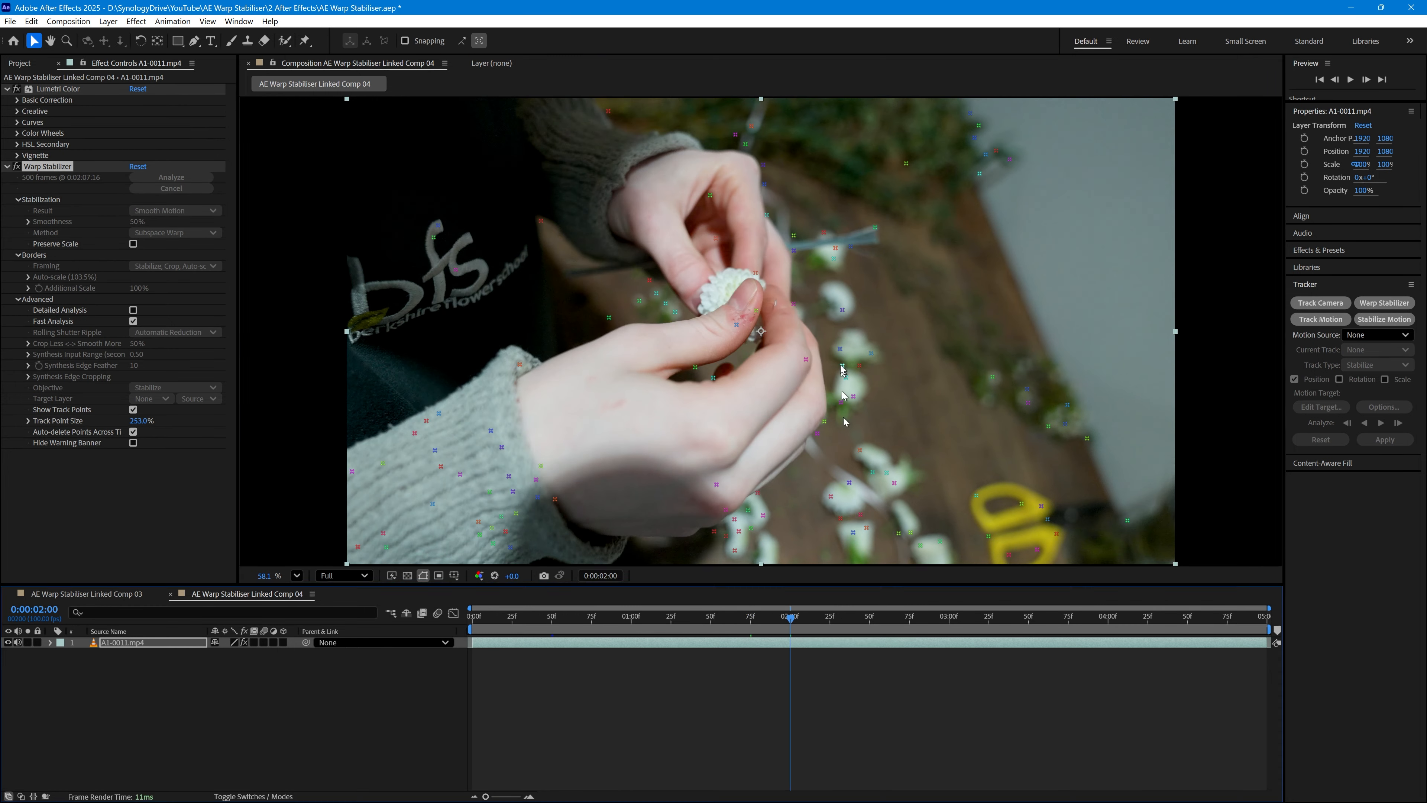
mouse_move(703, 562)
mouse_down()
mouse_move(315, 338)
mouse_move(562, 102)
mouse_move(851, 245)
mouse_up()
key(Delete)
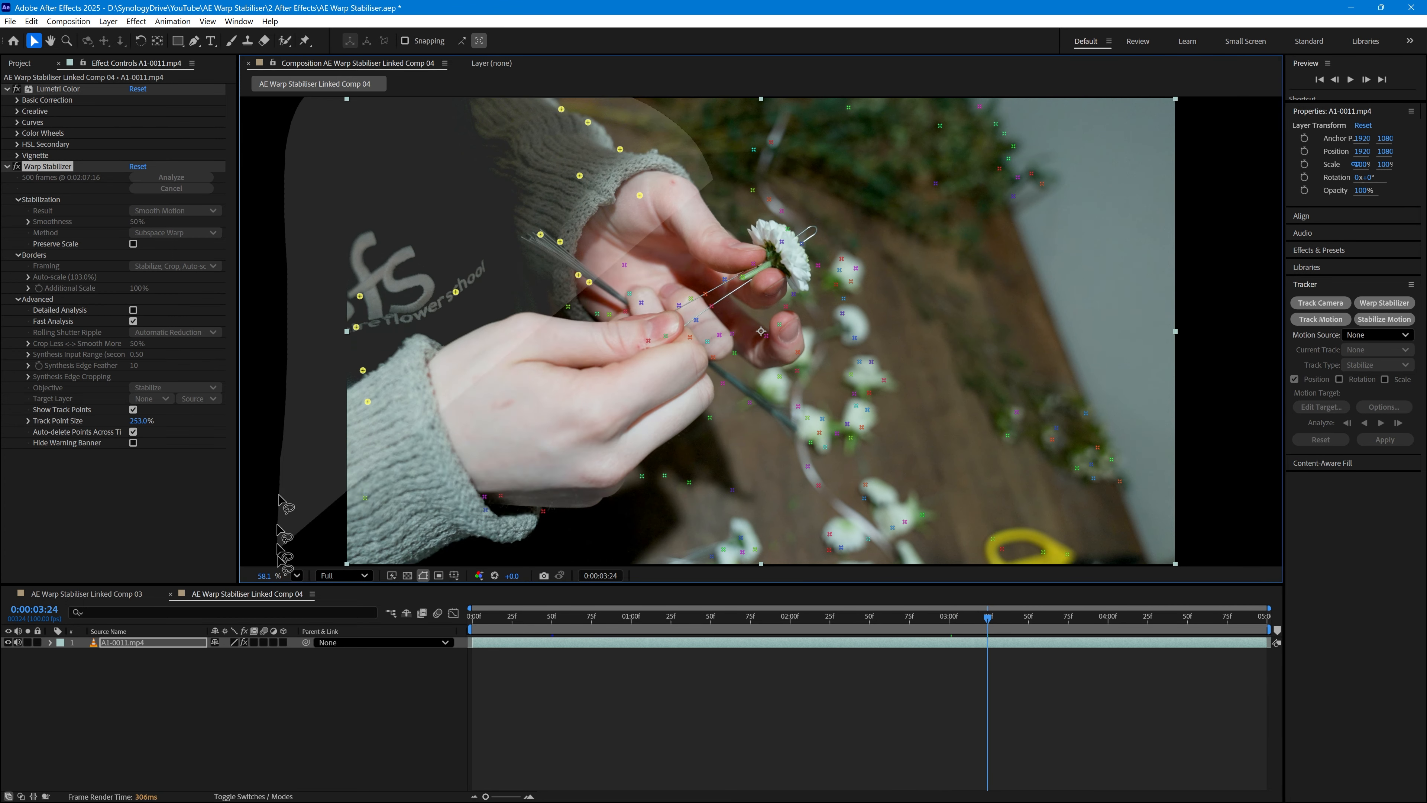
- Delete the remaining track points on the hands and clothing at intervals from 0:00:03:24 to 0:00:04:99
click(1028, 620)
mouse_move(826, 338)
mouse_down()
mouse_move(831, 318)
mouse_move(810, 318)
mouse_up()
key(Delete)
click(1069, 620)
key(Delete)
click(1108, 620)
key(Delete)
click(1148, 620)
click(1190, 620)
click(1265, 620)
drag(716, 169, 721, 173)
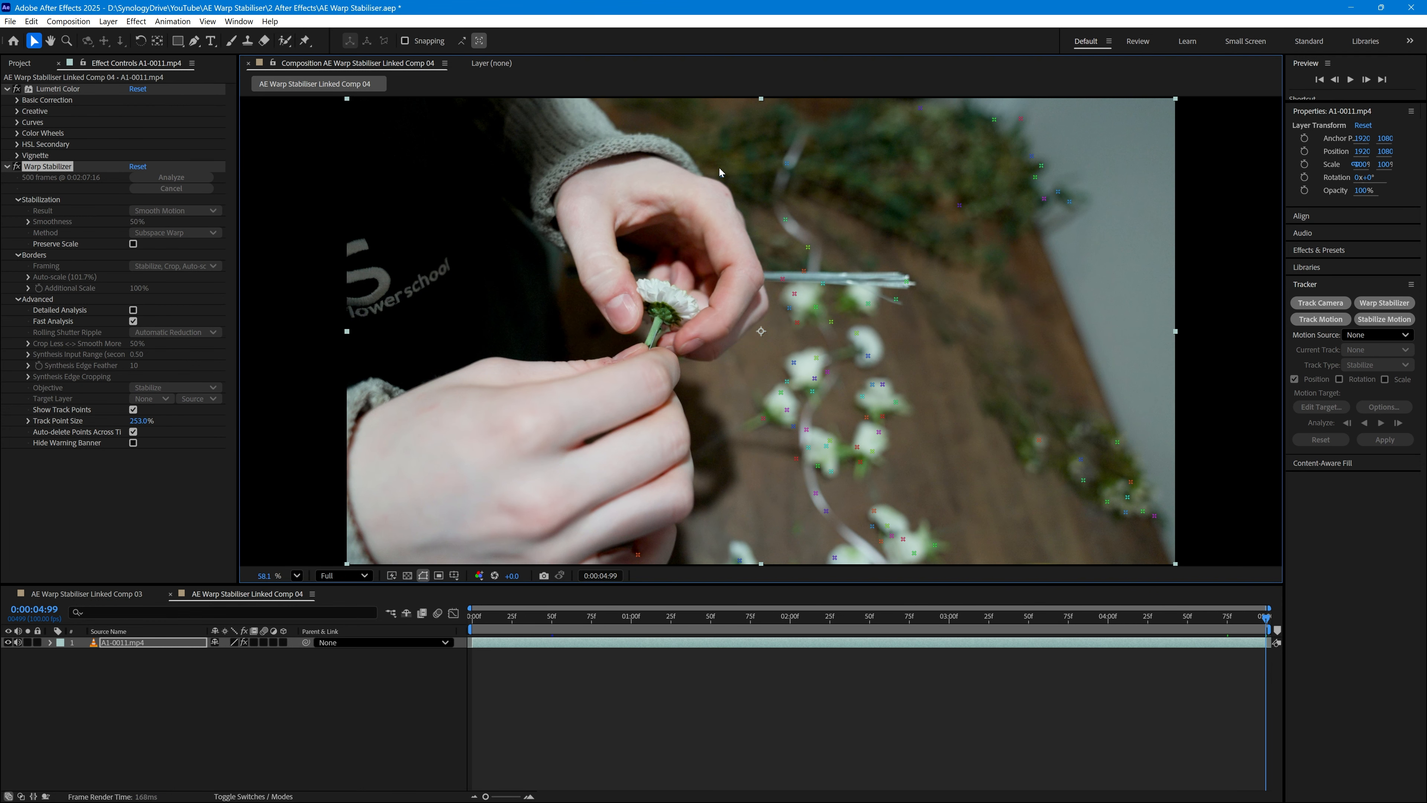
- Deselect the layer and preview the re-stabilized composition from its first frame
click(306, 714)
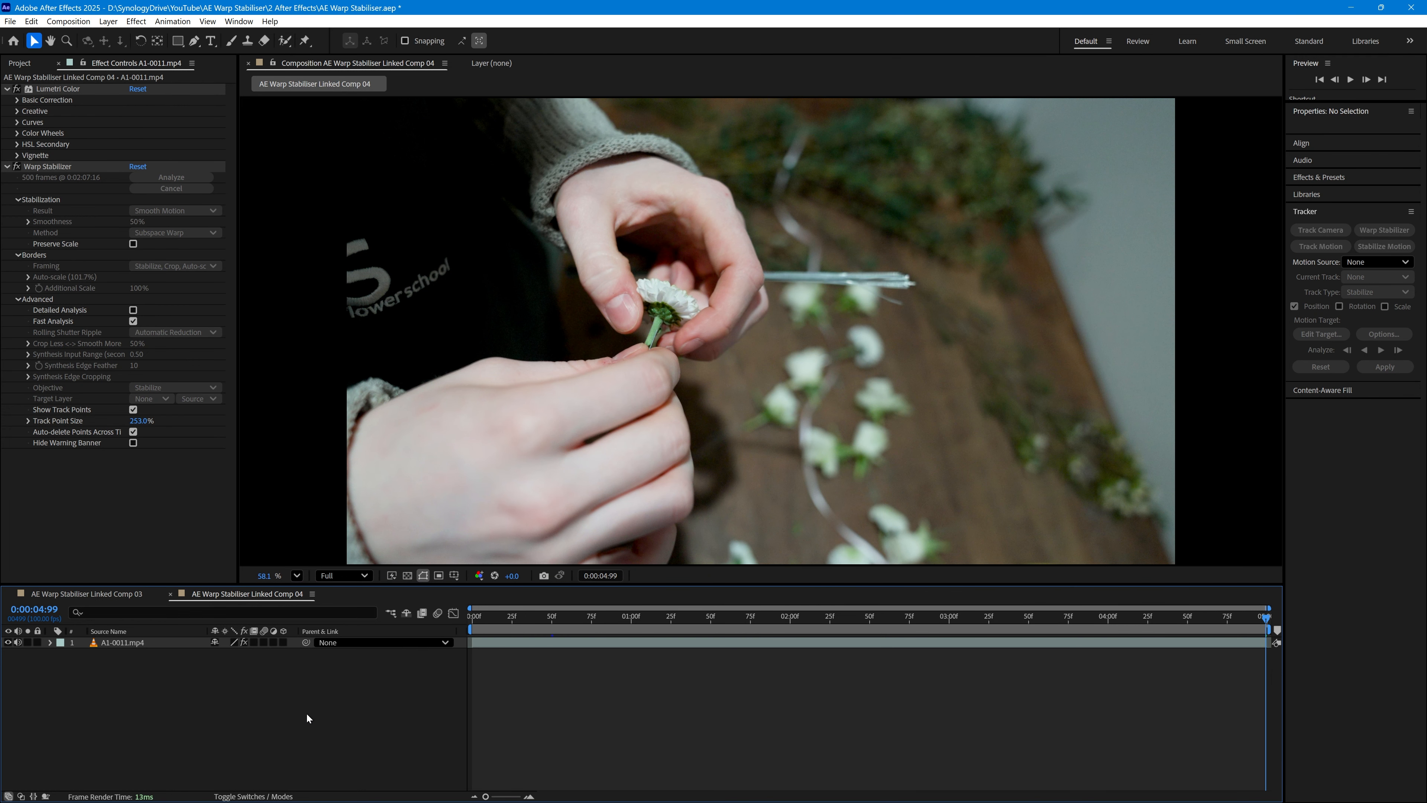
key(Home)
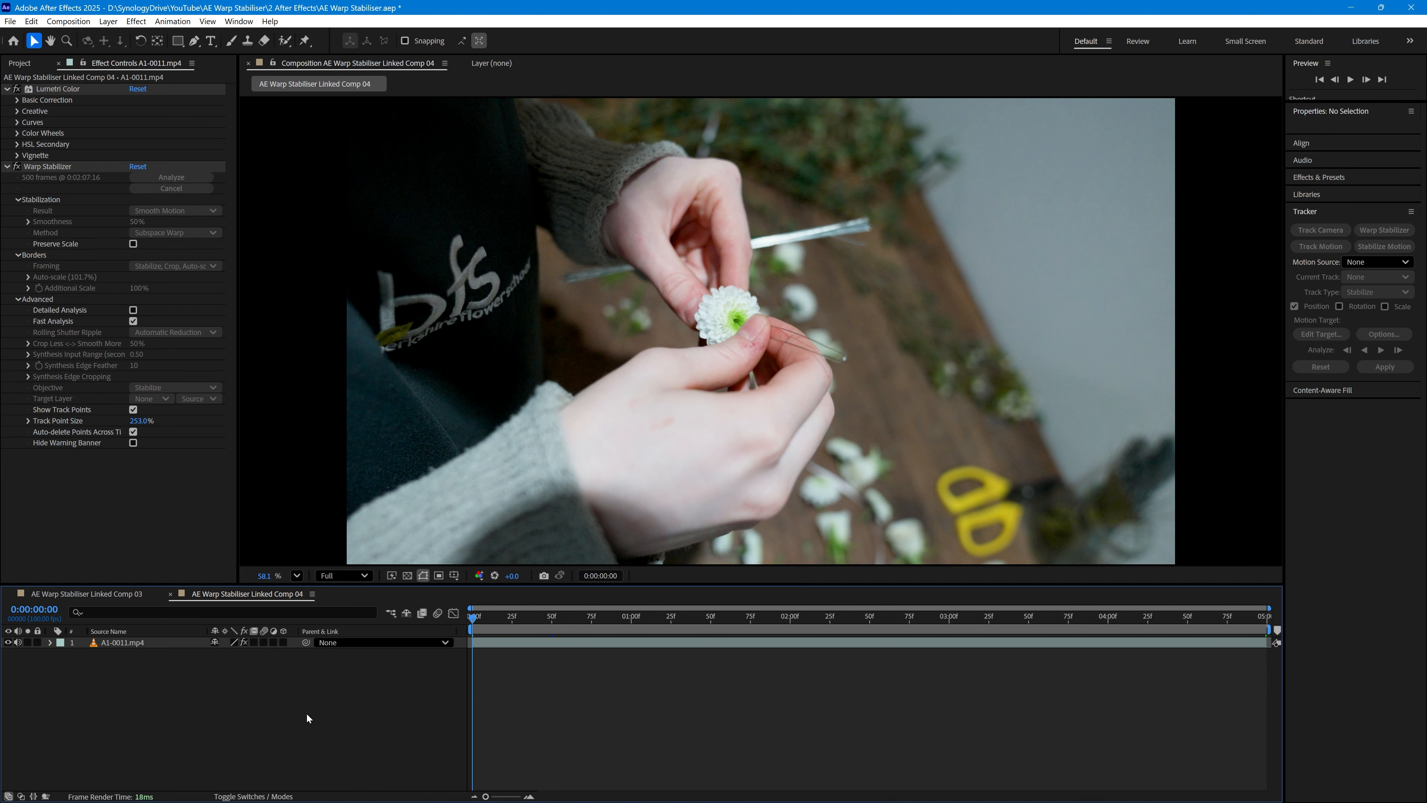
key(space)
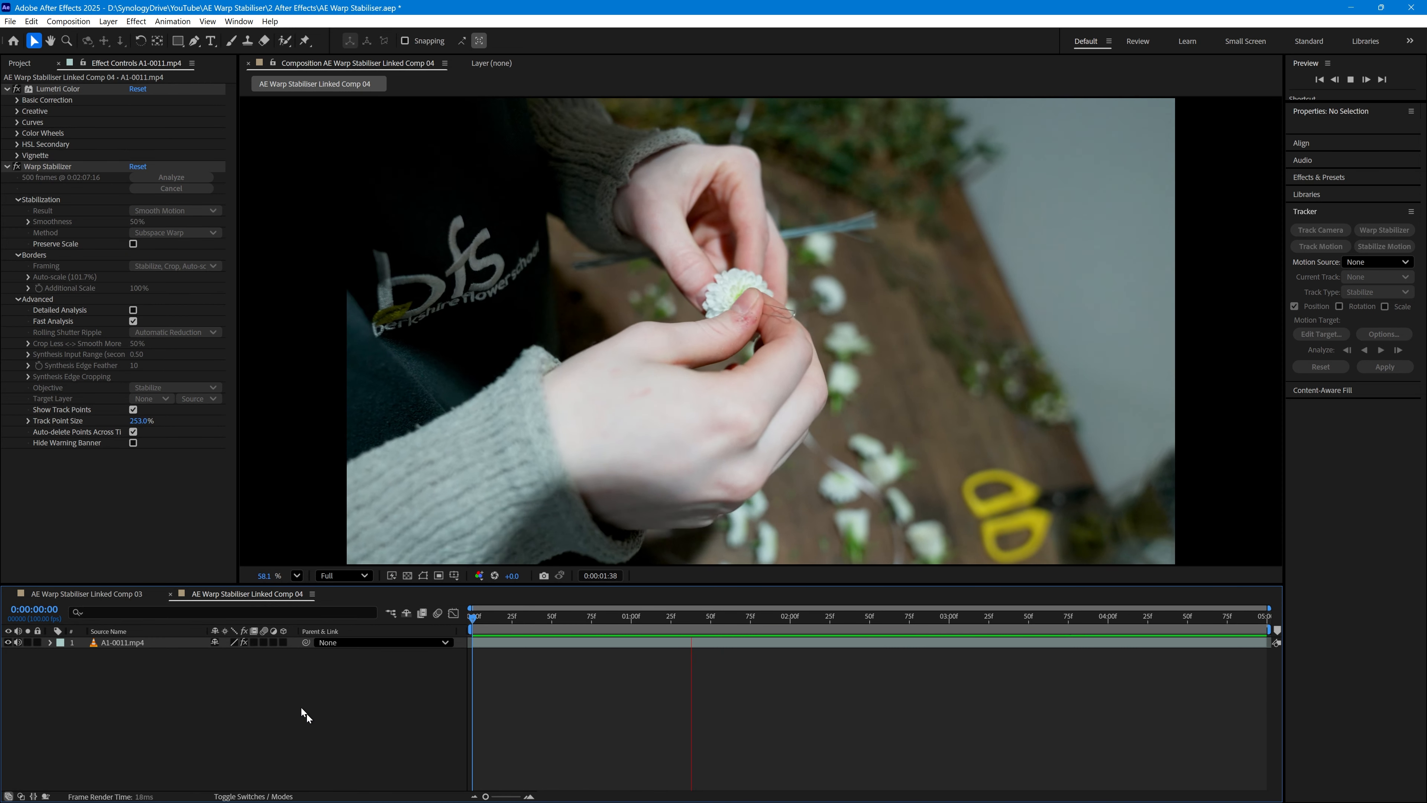
key(space)
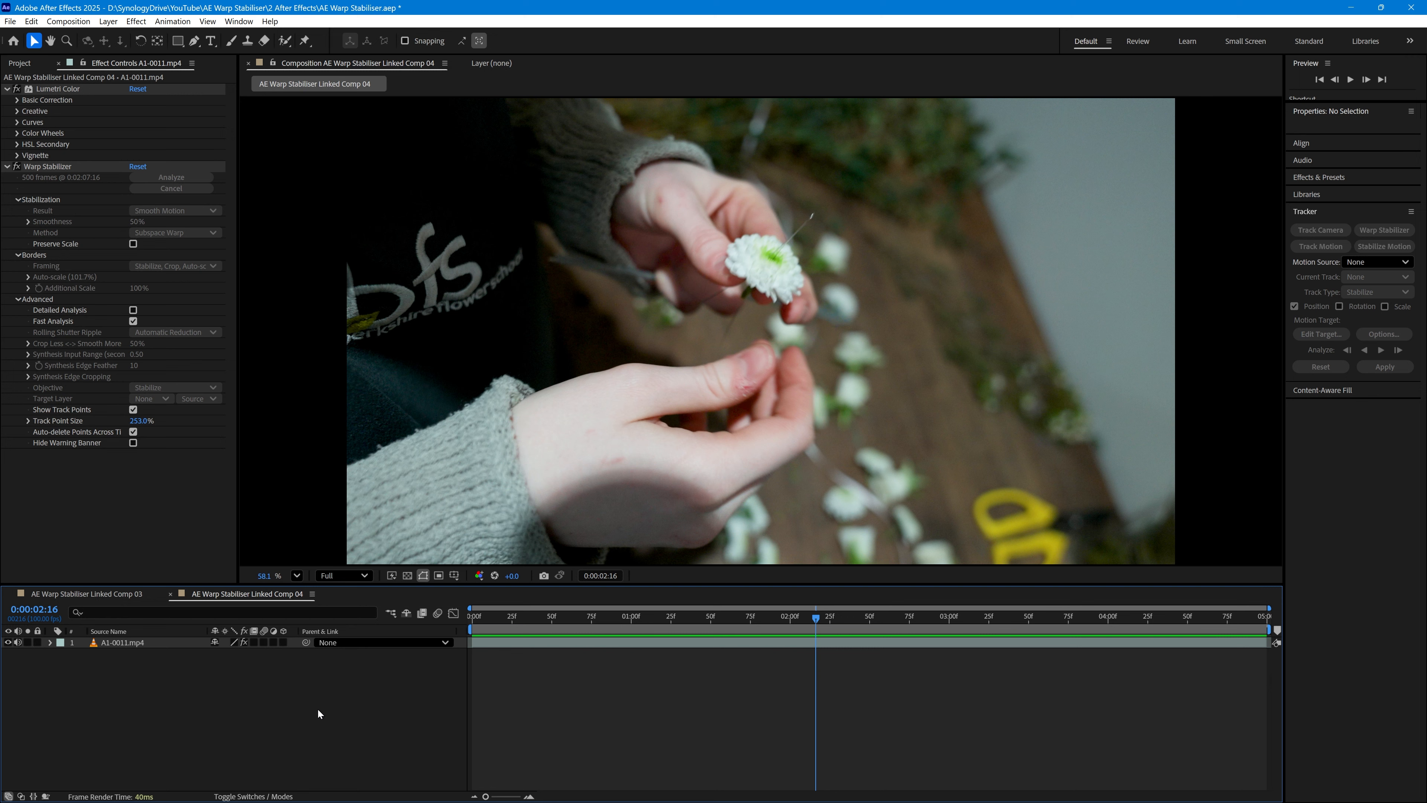
- Save the After Effects project and switch to Premiere Pro to play the linked composition in the Speed Test sequence
key(ctrl+s)
key(alt+Tab)
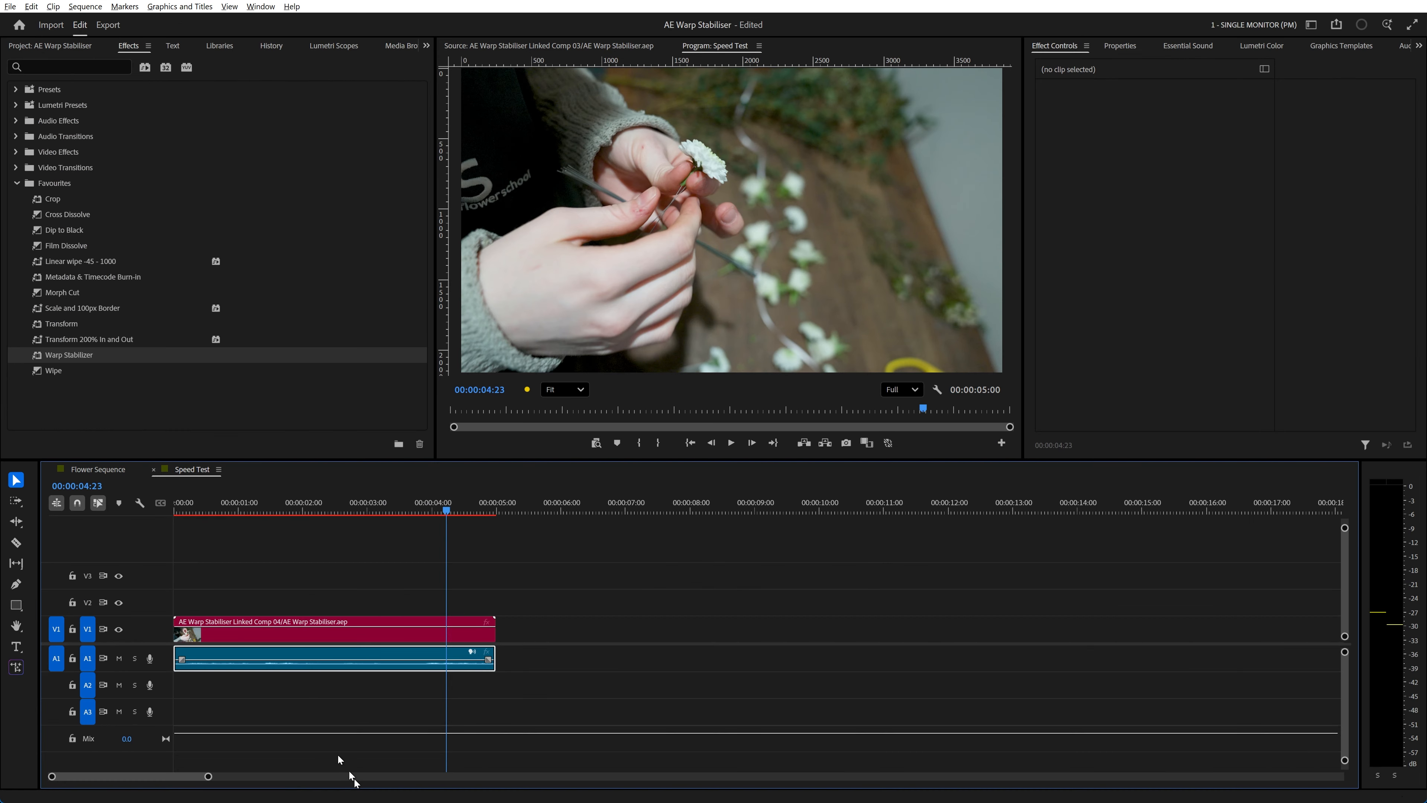
click(264, 512)
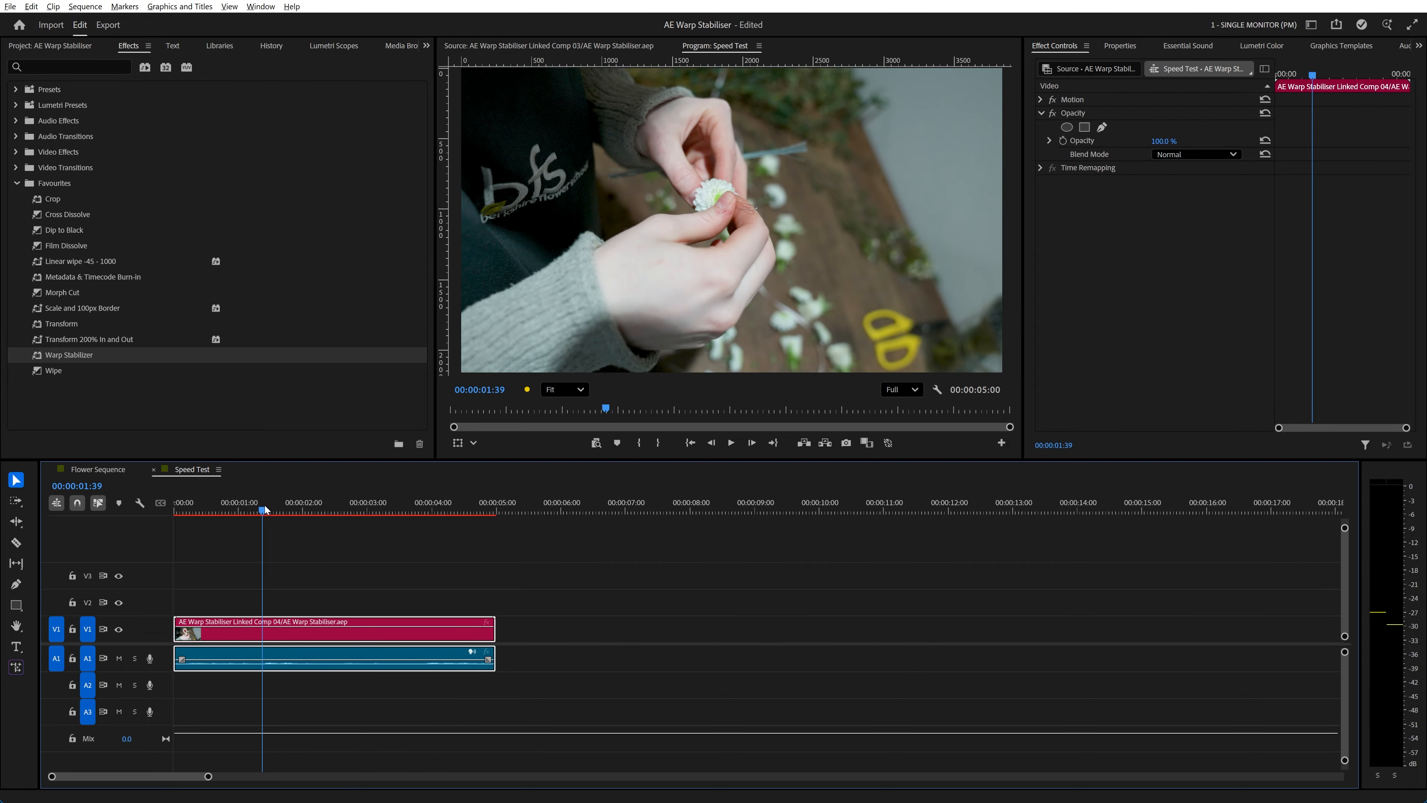
key(space)
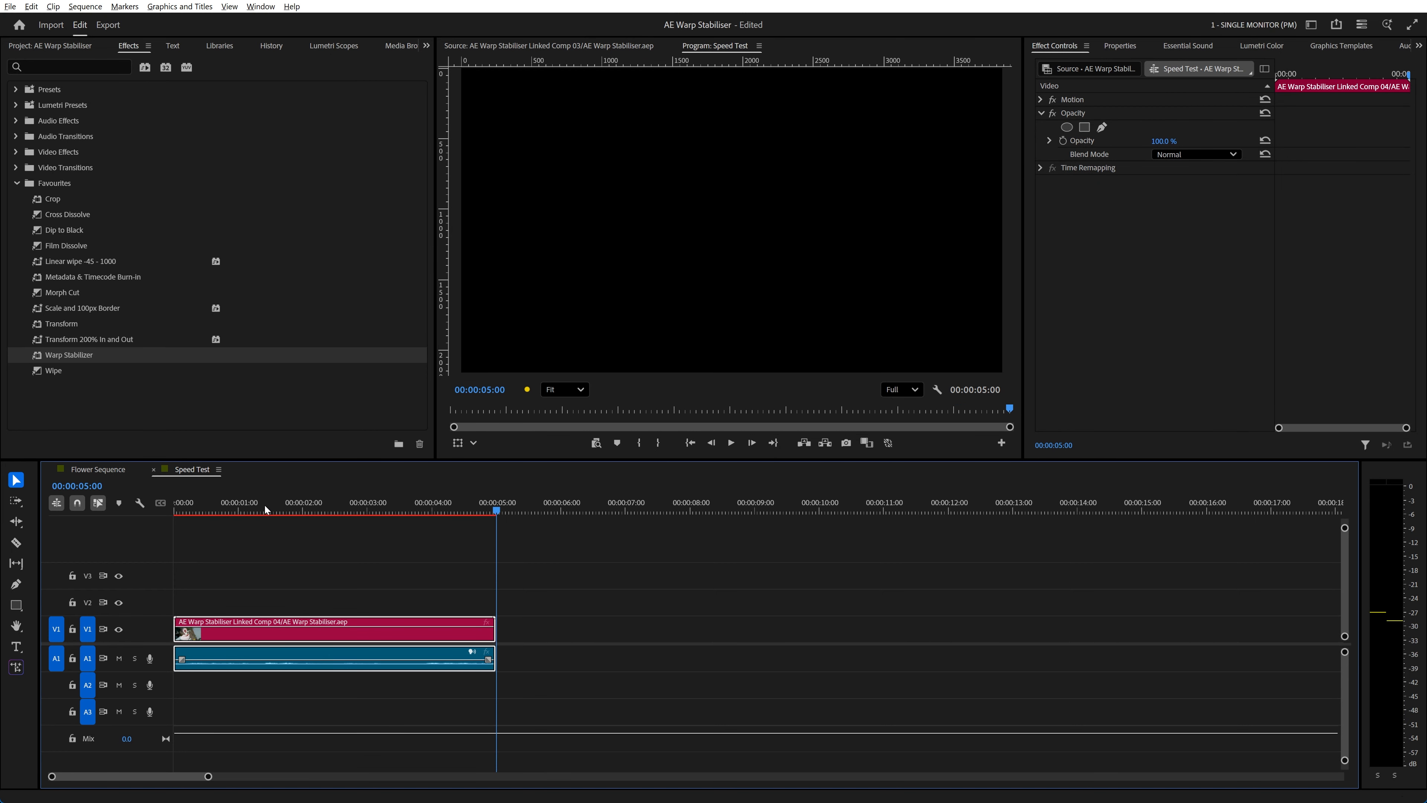
- Render and replace the linked composition as QuickTime, Match Source - Apple ProRes 422 LT, next to the original media with video effects included
right_click(343, 638)
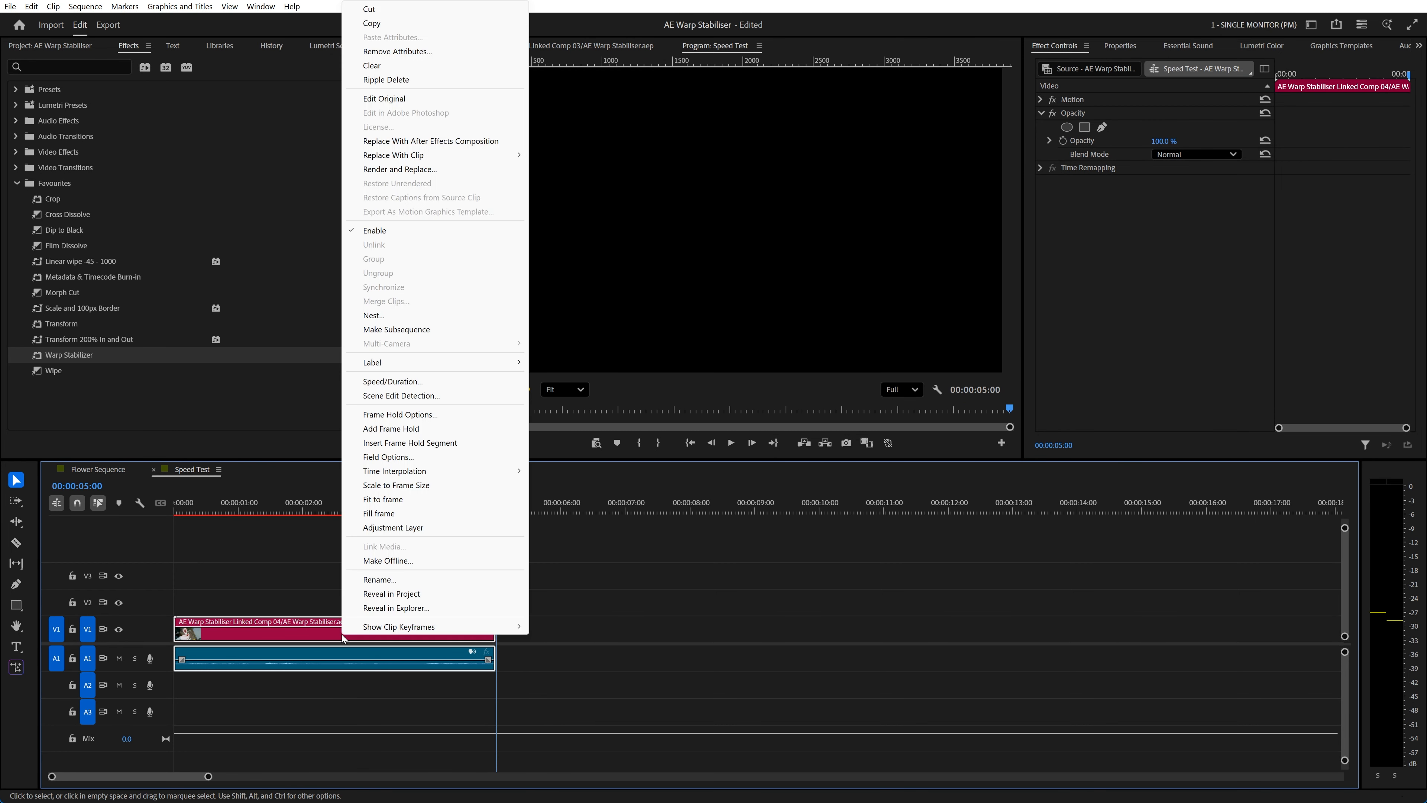
click(416, 169)
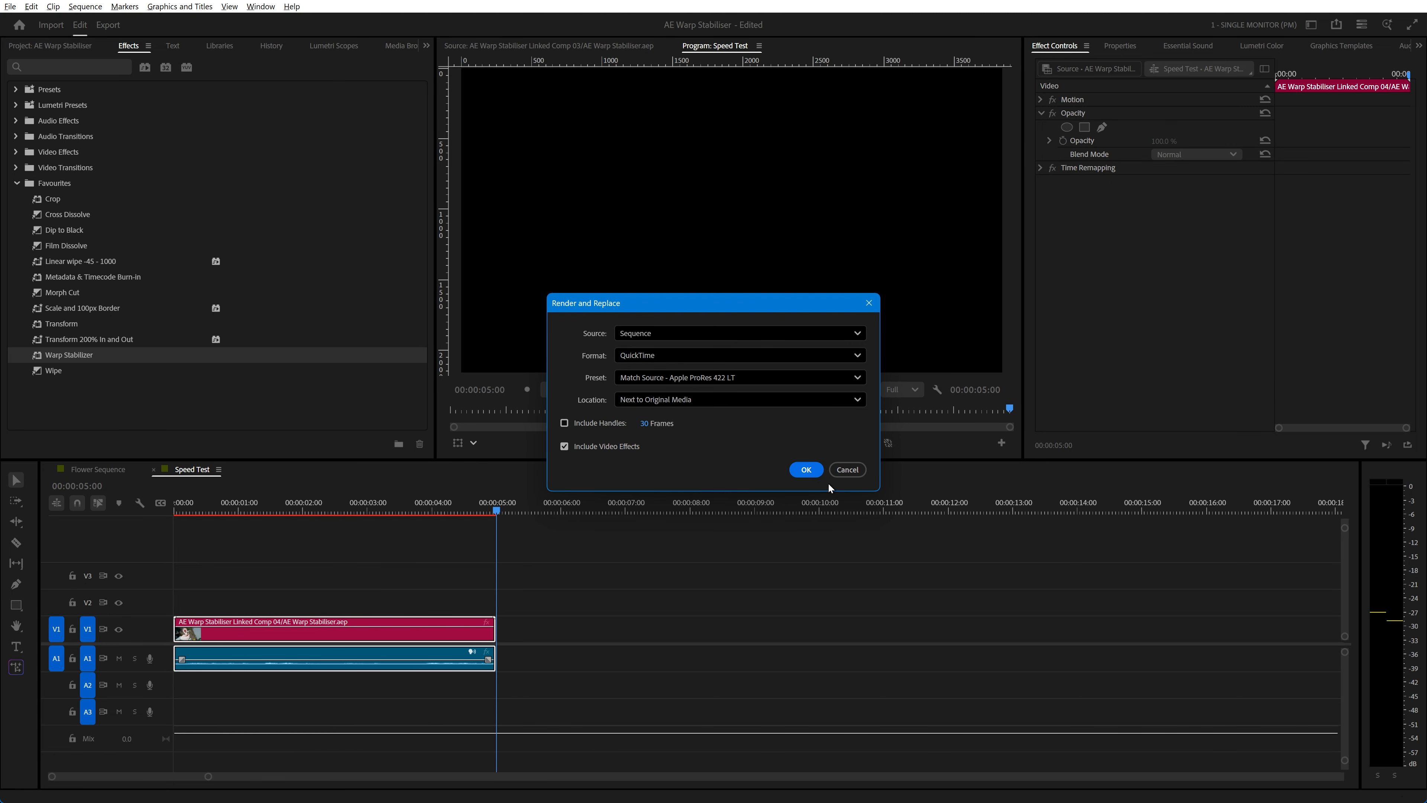
click(807, 469)
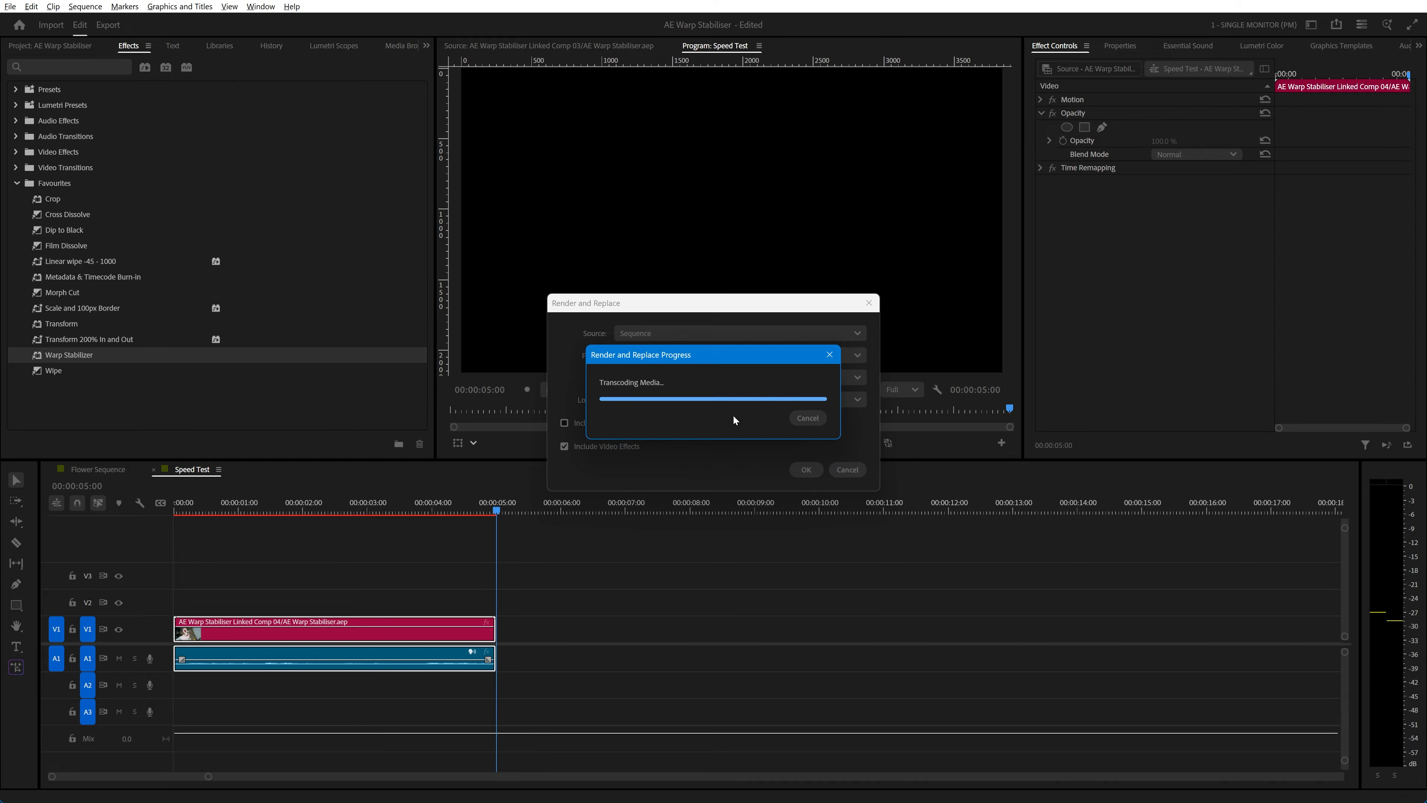
- Play the rendered clip from the start of the Speed Test sequence
key(Home)
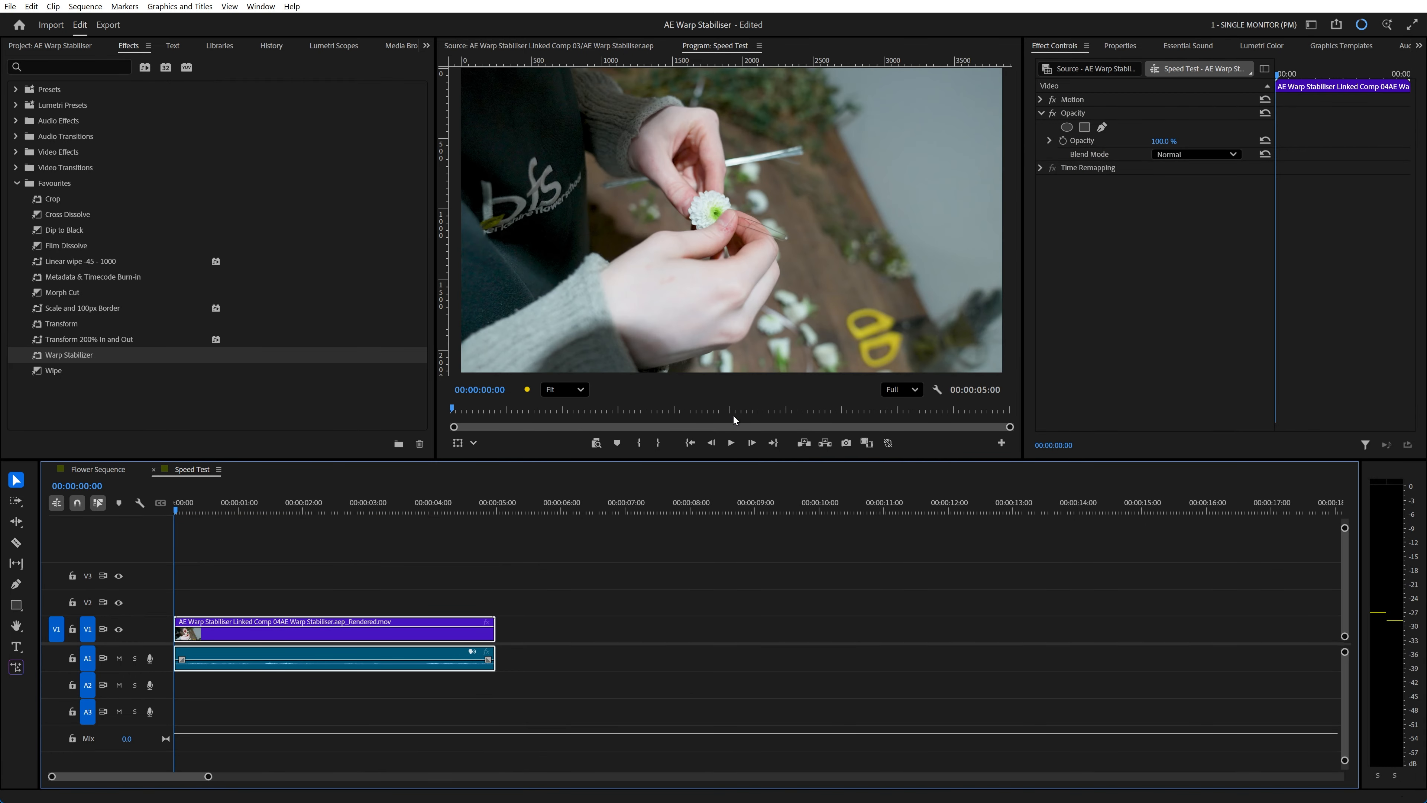
key(space)
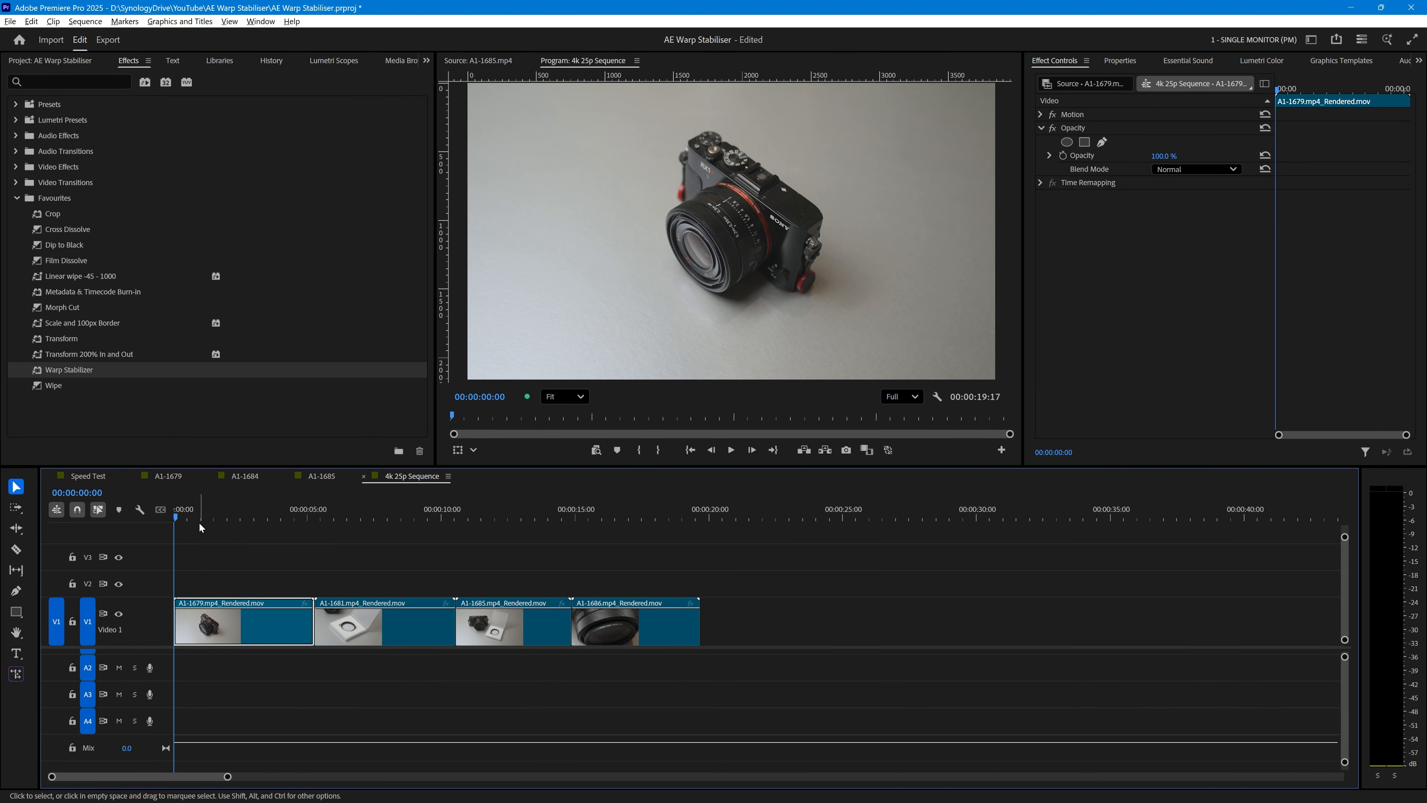
- Play through the 4k 25p Sequence and apply Warp Stabilizer to all four clips on V1
key(space)
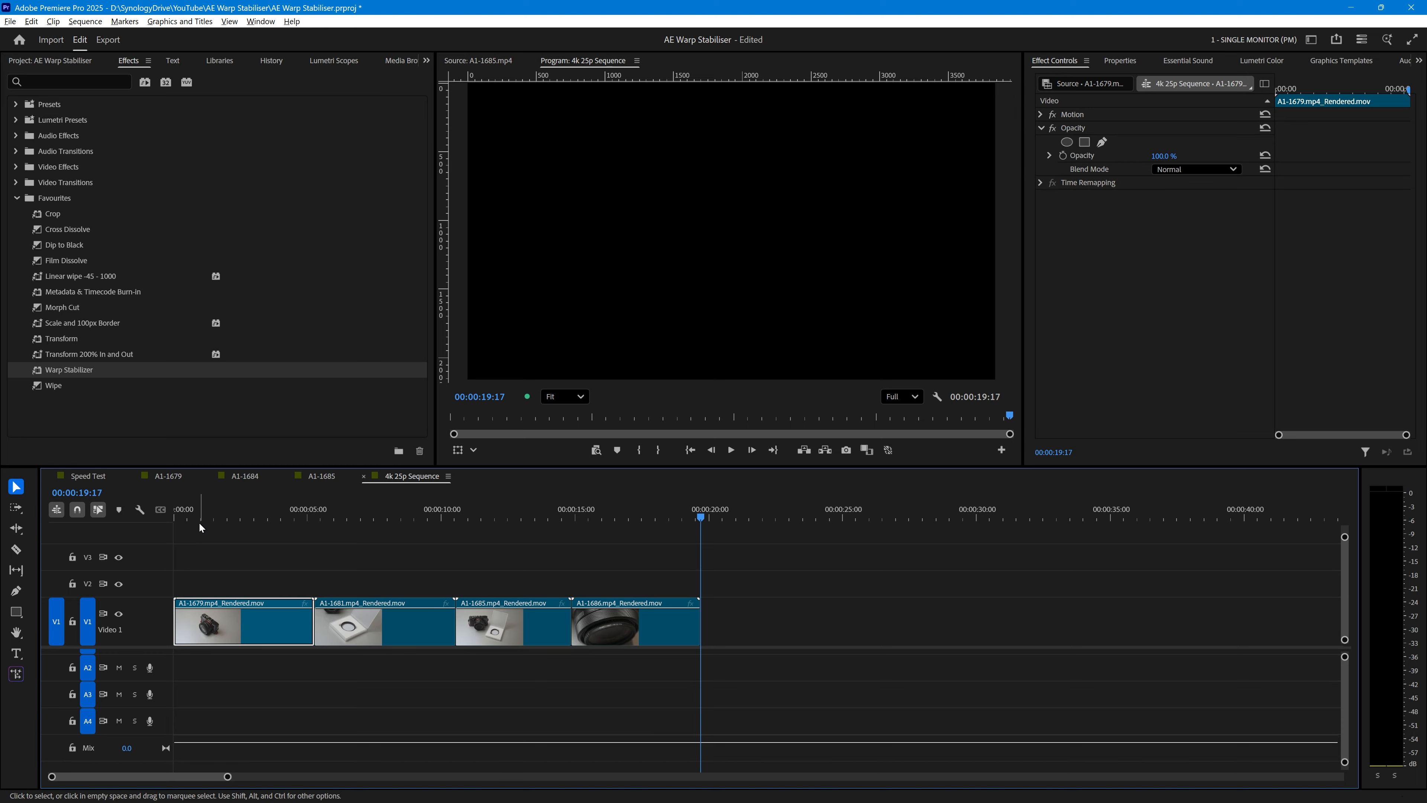
click(233, 516)
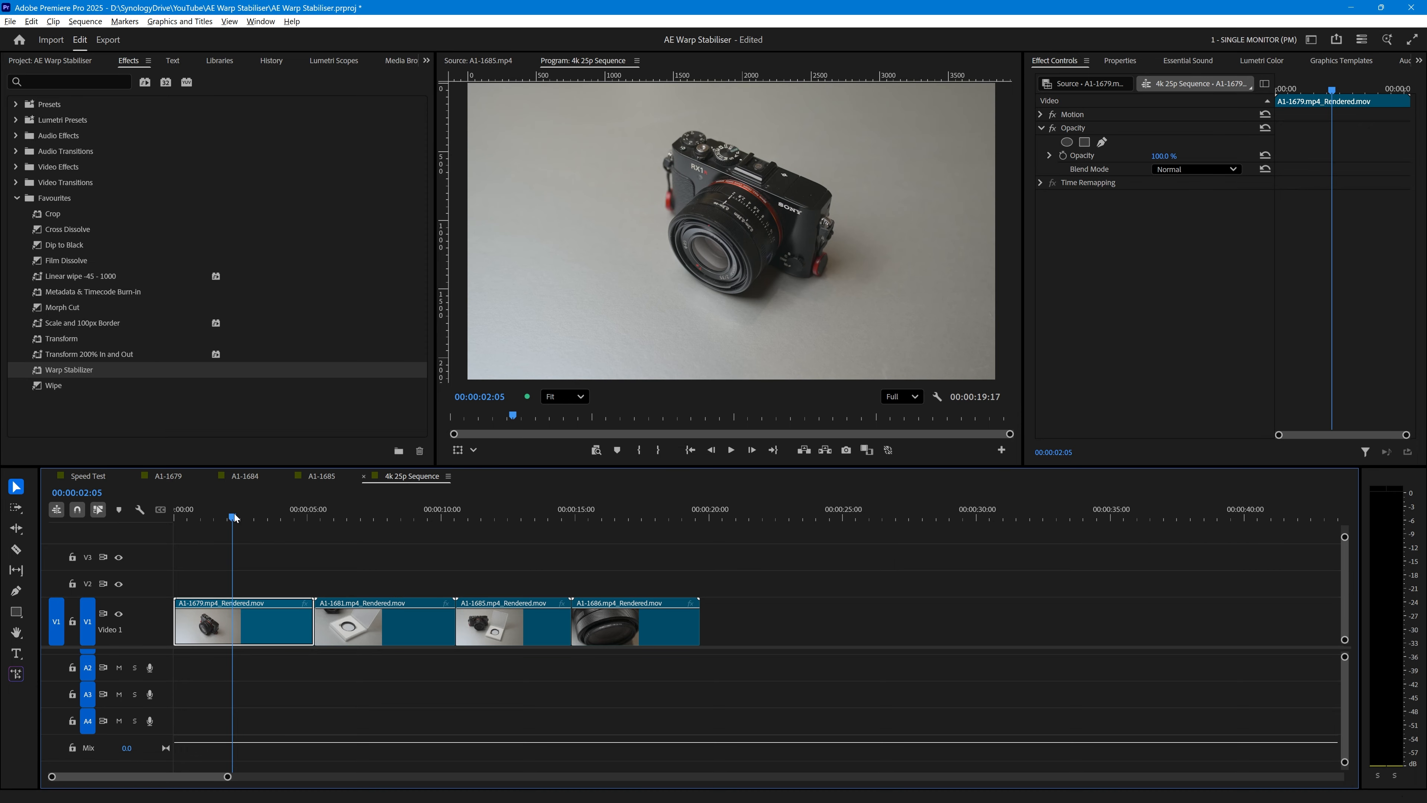
drag(760, 560, 234, 636)
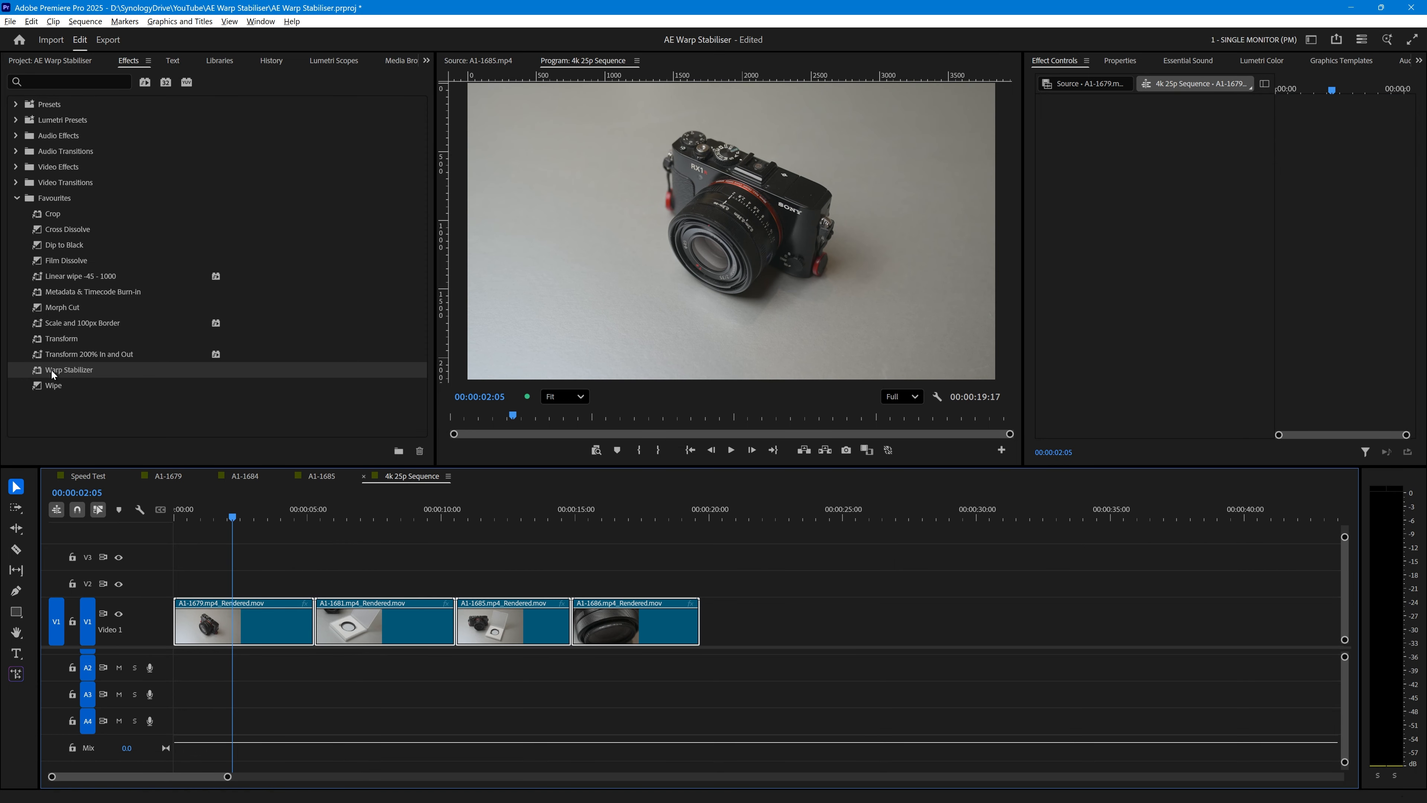
drag(38, 371, 266, 642)
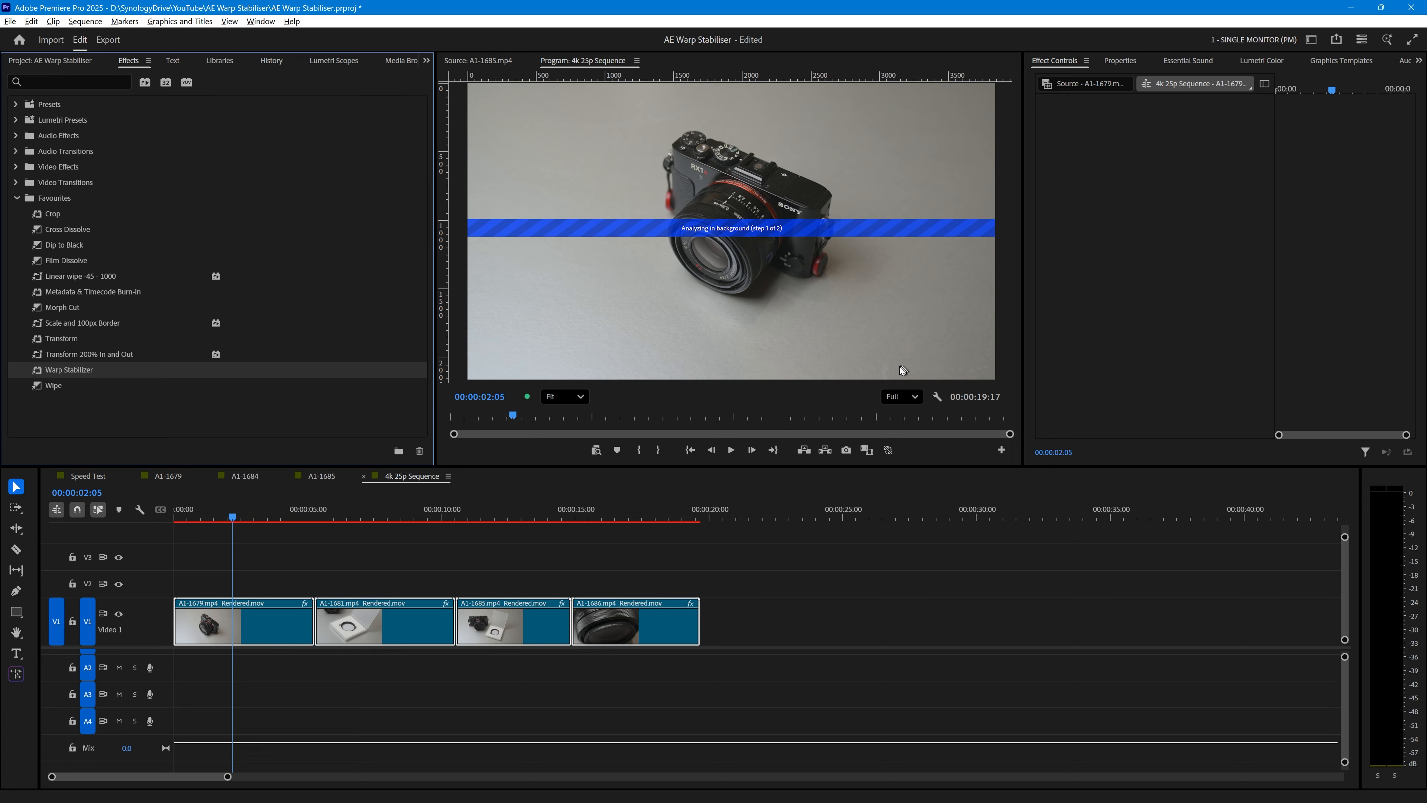
- Select the first clip, A1-1679, and play the stabilized sequence from the start
click(260, 510)
click(258, 574)
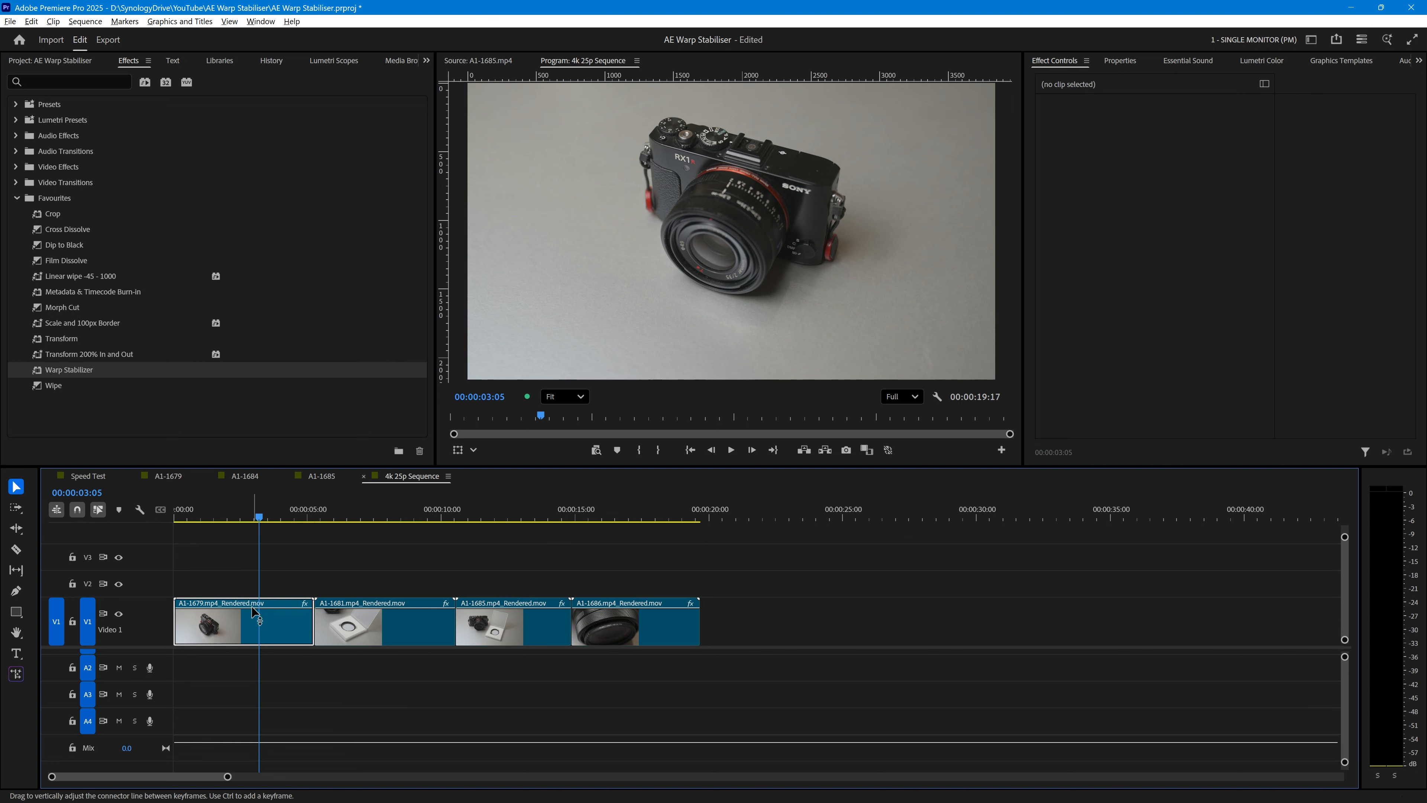
click(254, 612)
key(Home)
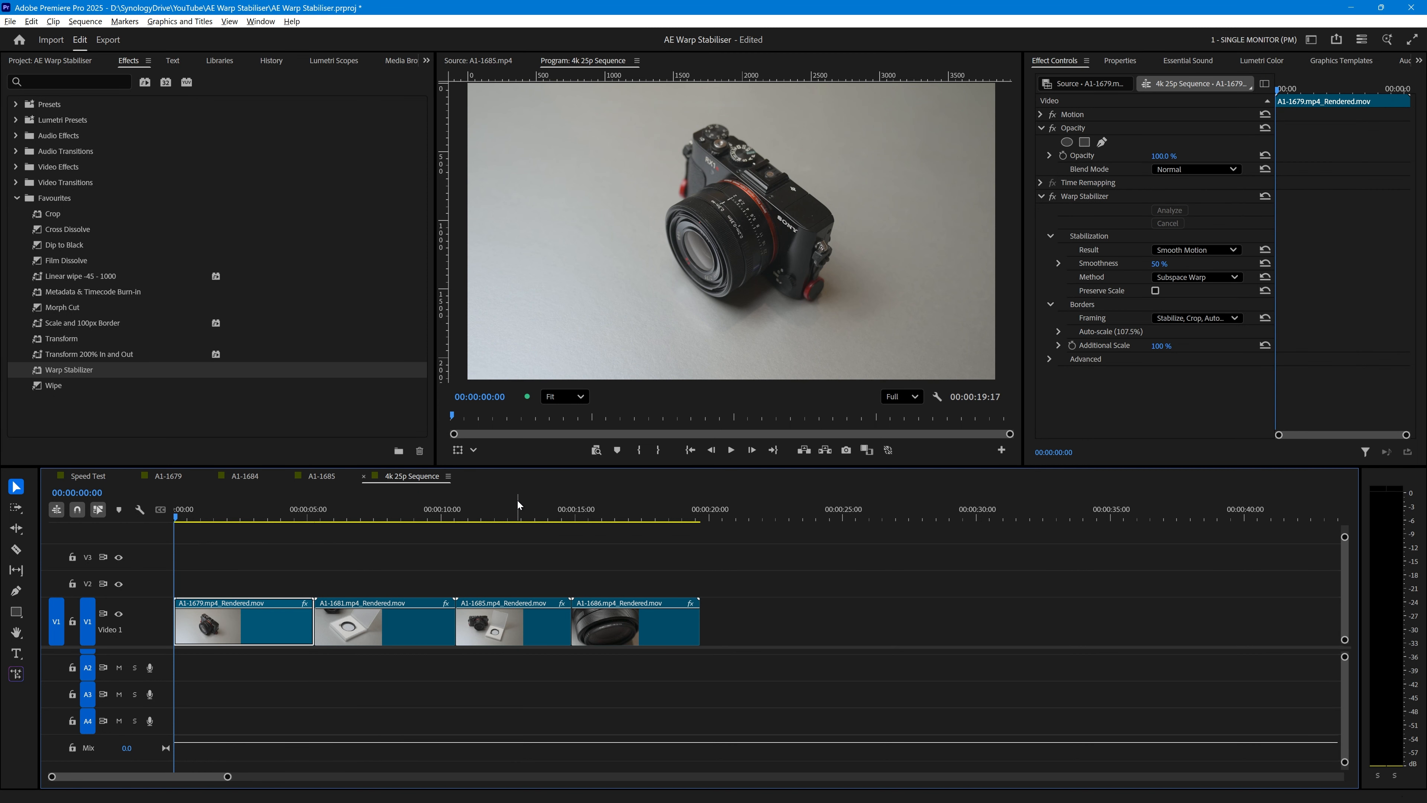
key(space)
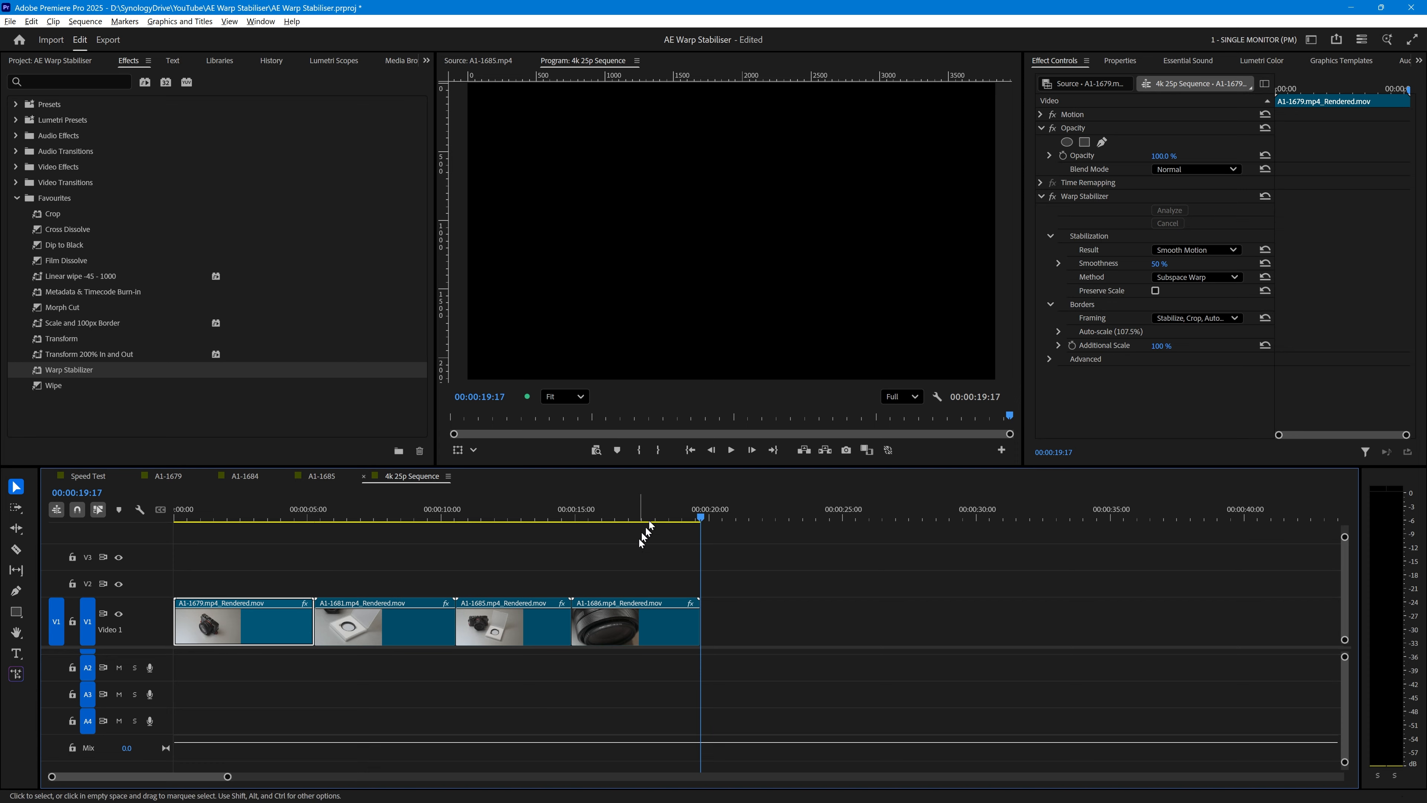
- Remove Warp Stabilizer from the last clip, A1-1686, and replace the clip with an After Effects composition
click(656, 616)
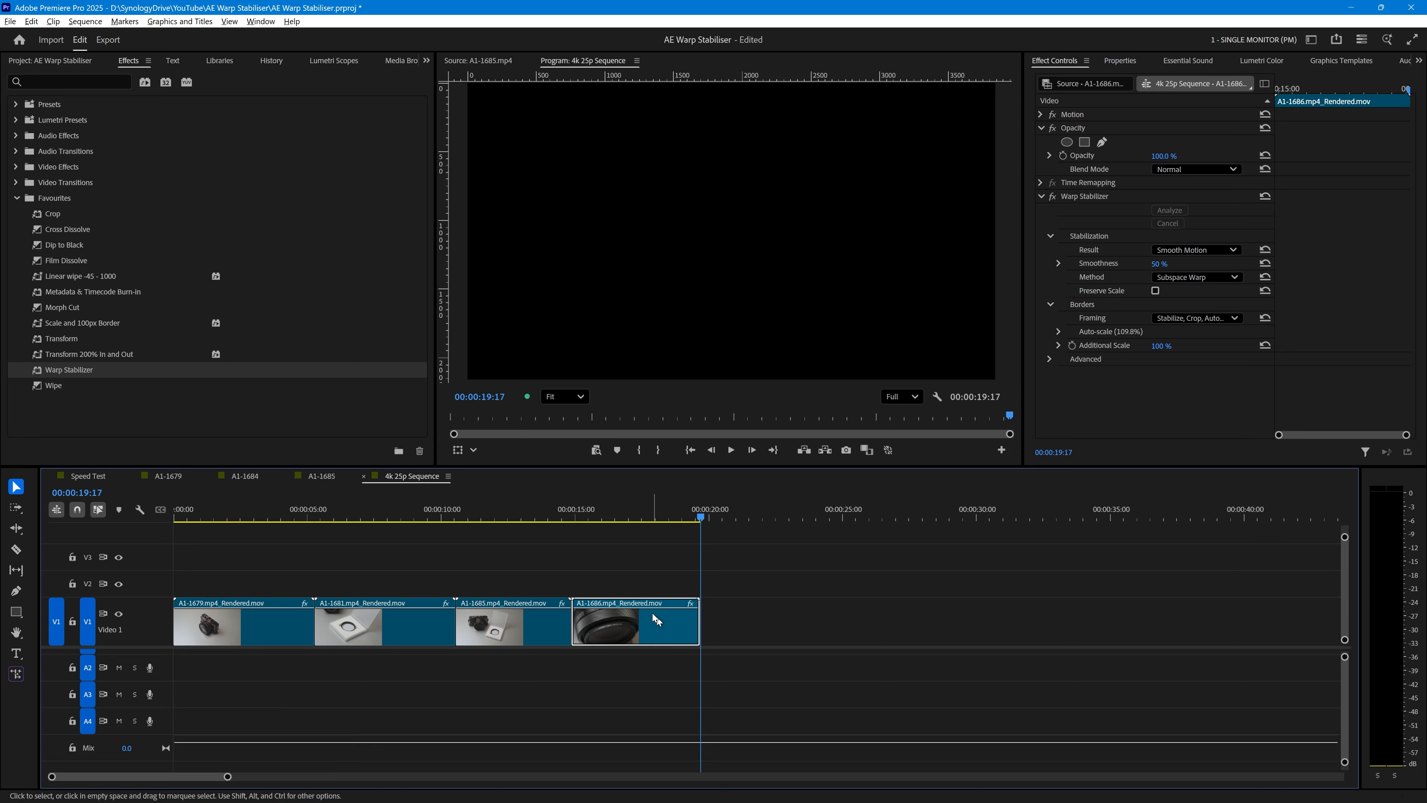
click(628, 513)
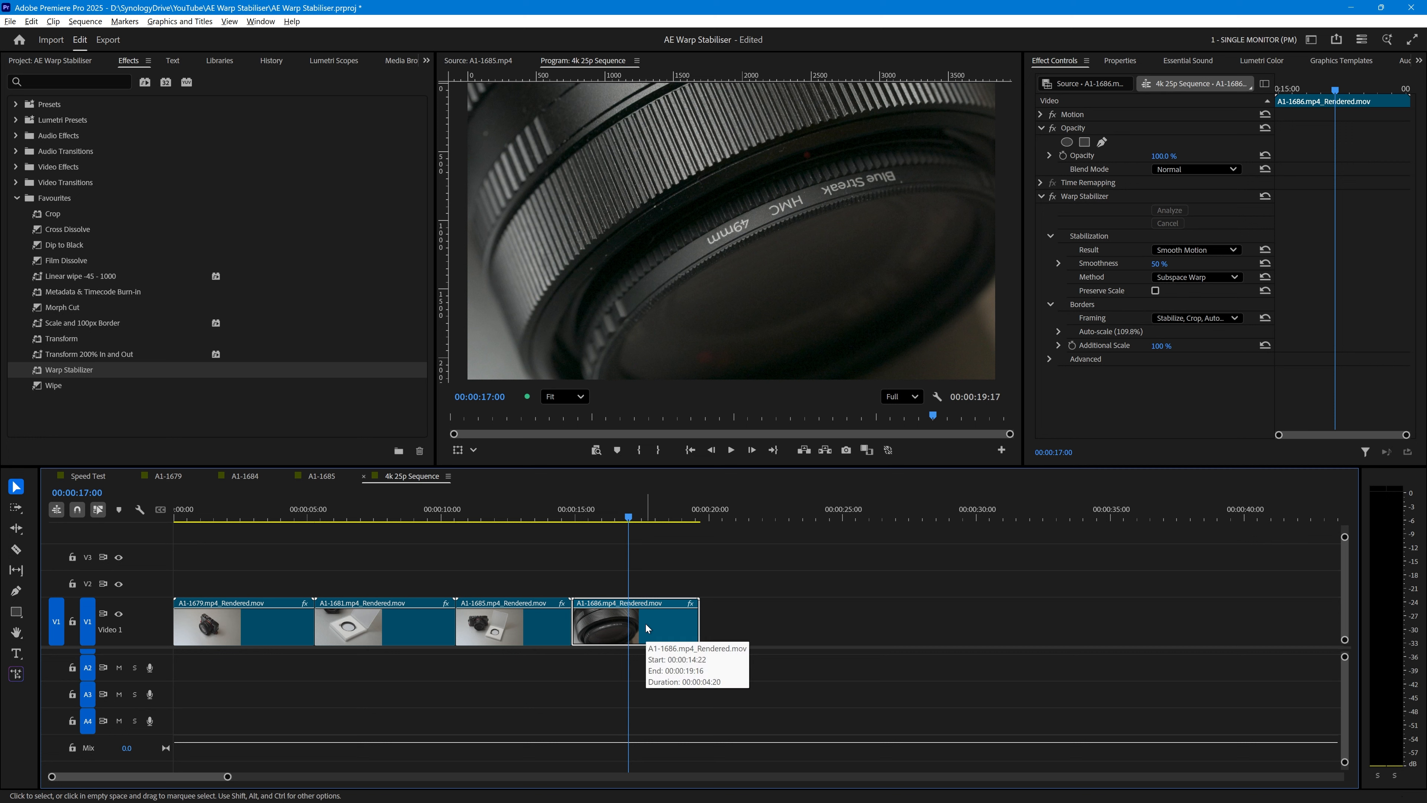
click(688, 718)
click(666, 635)
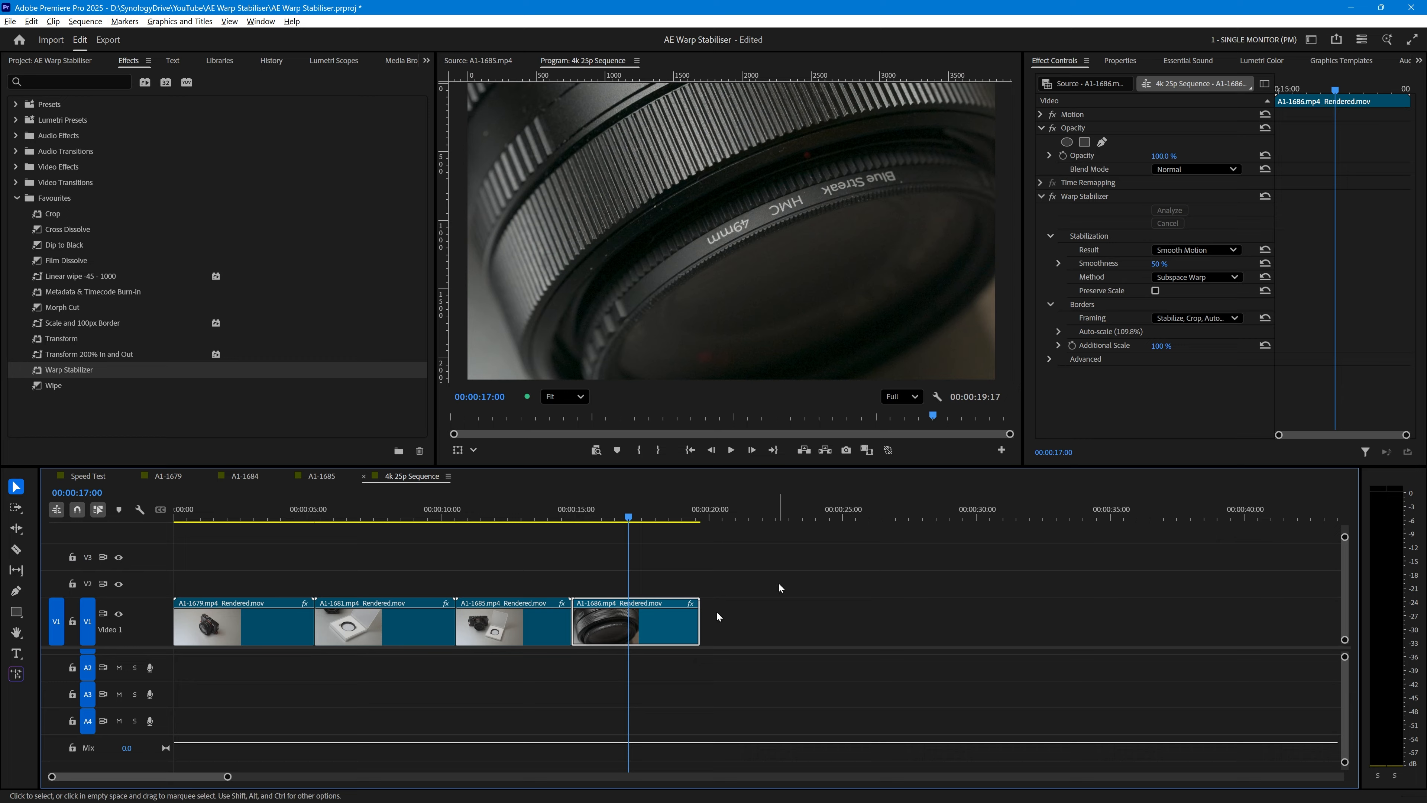
click(1070, 198)
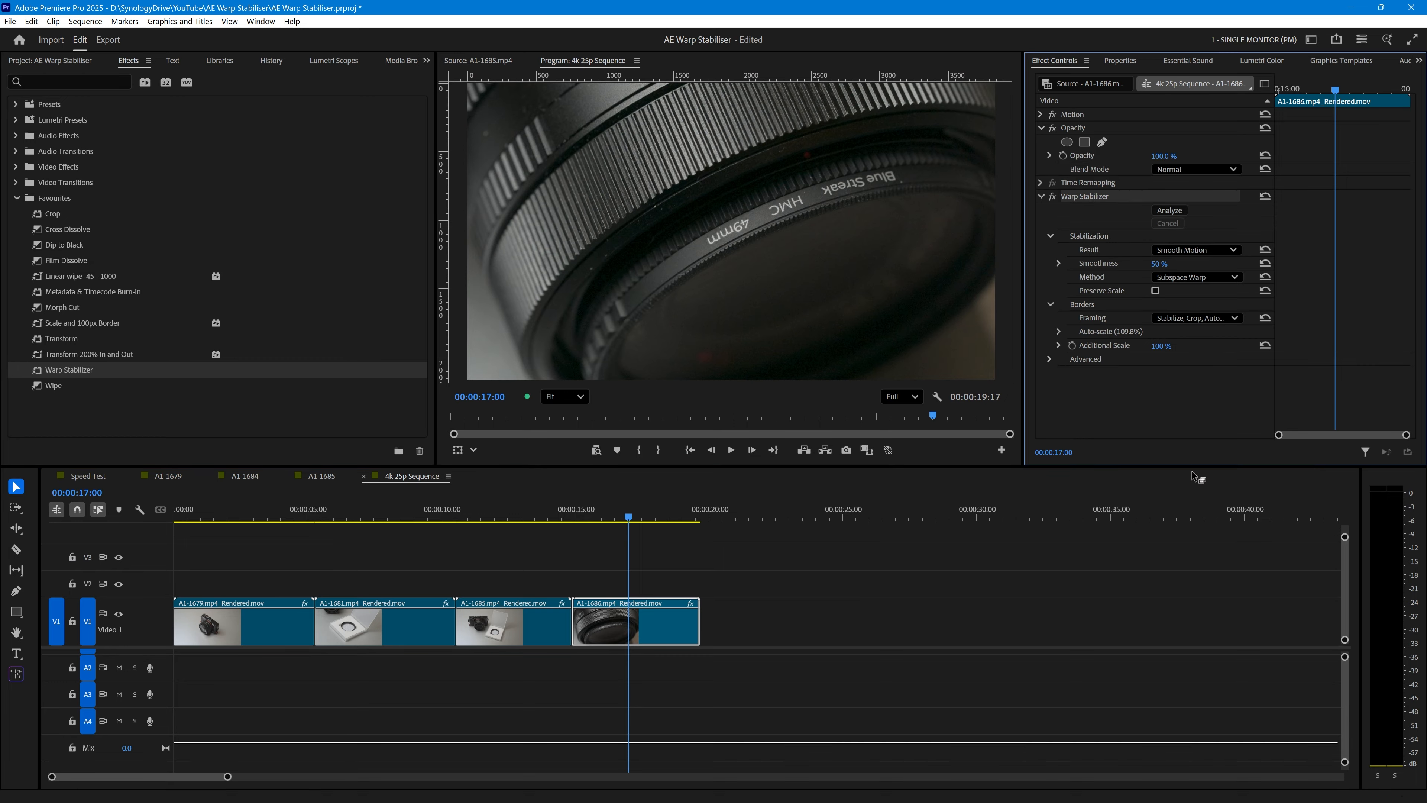
key(Delete)
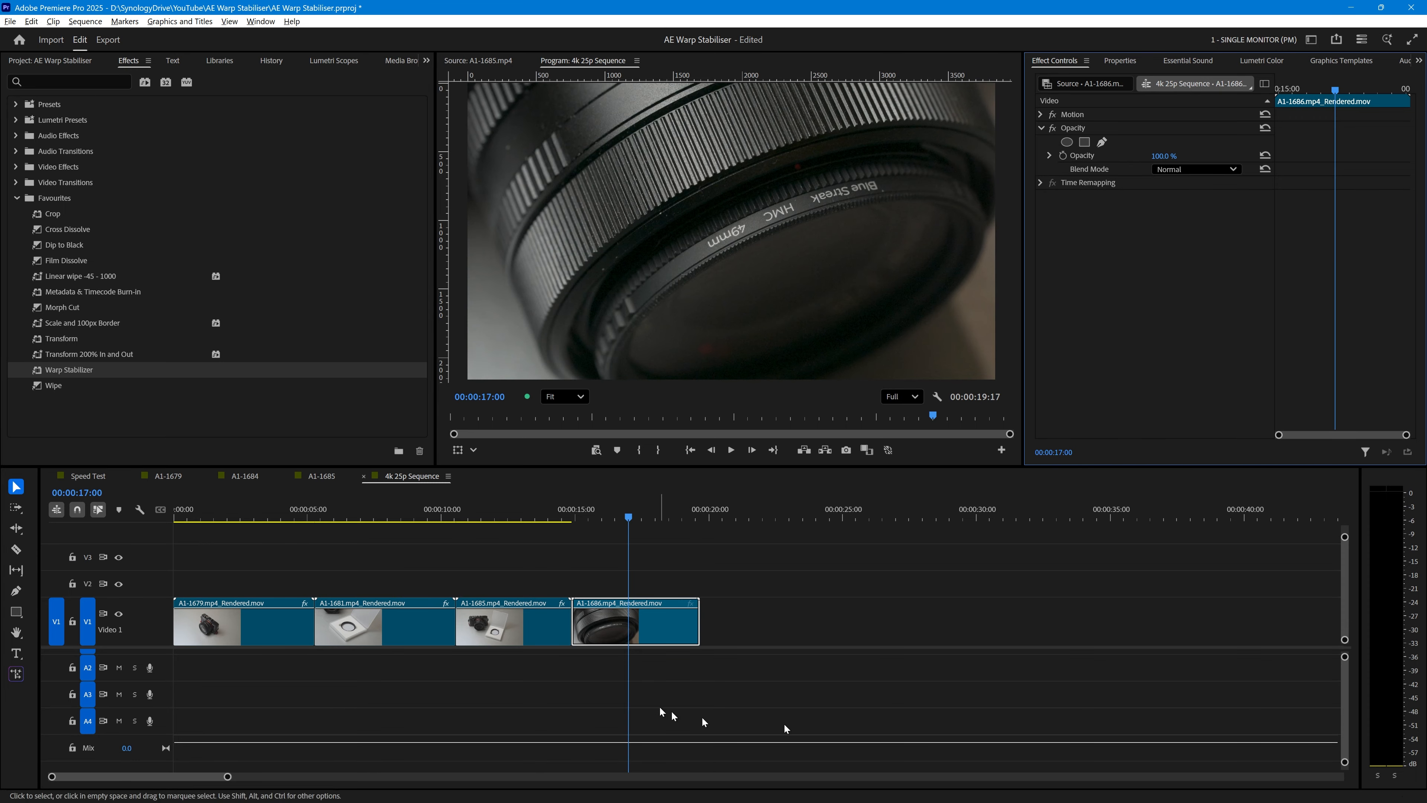
right_click(630, 630)
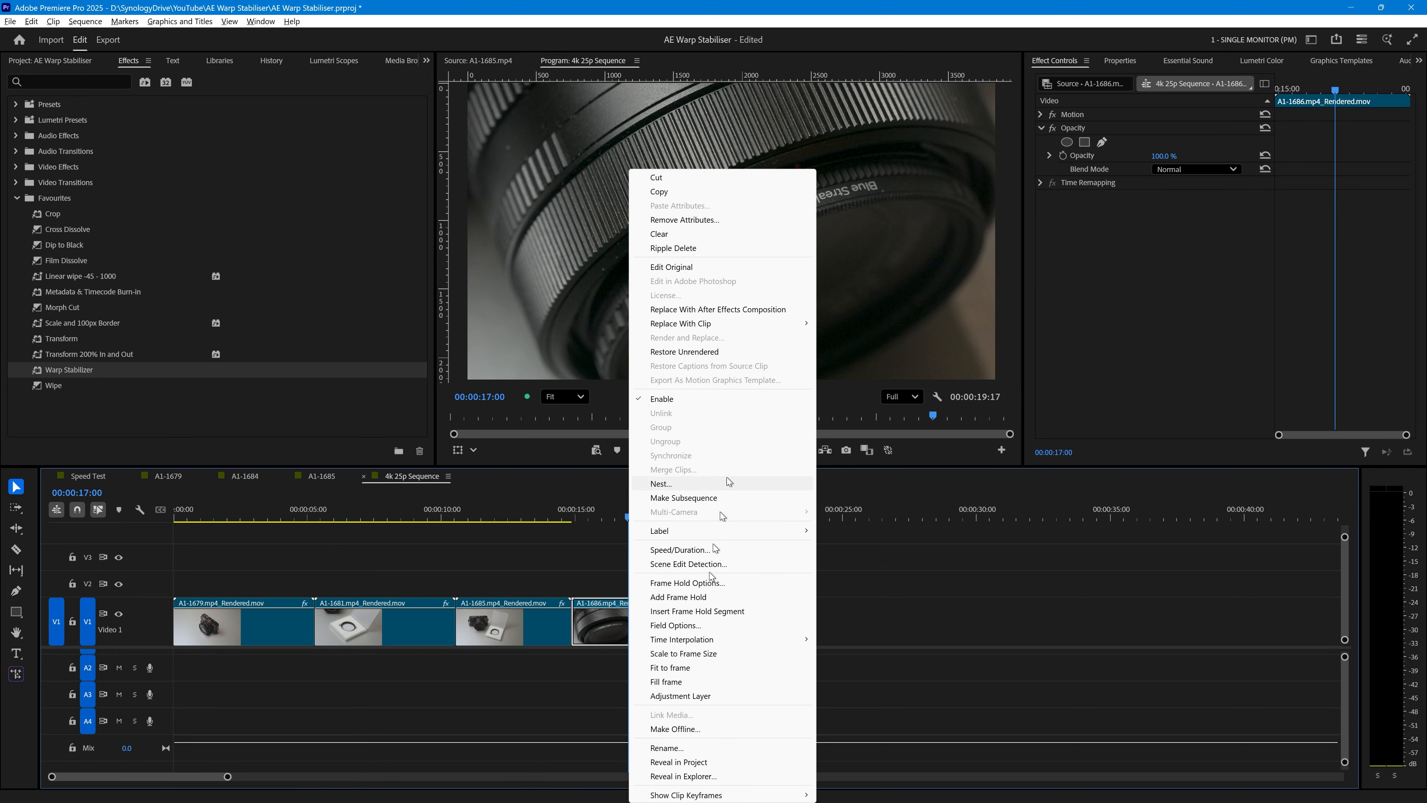
click(689, 310)
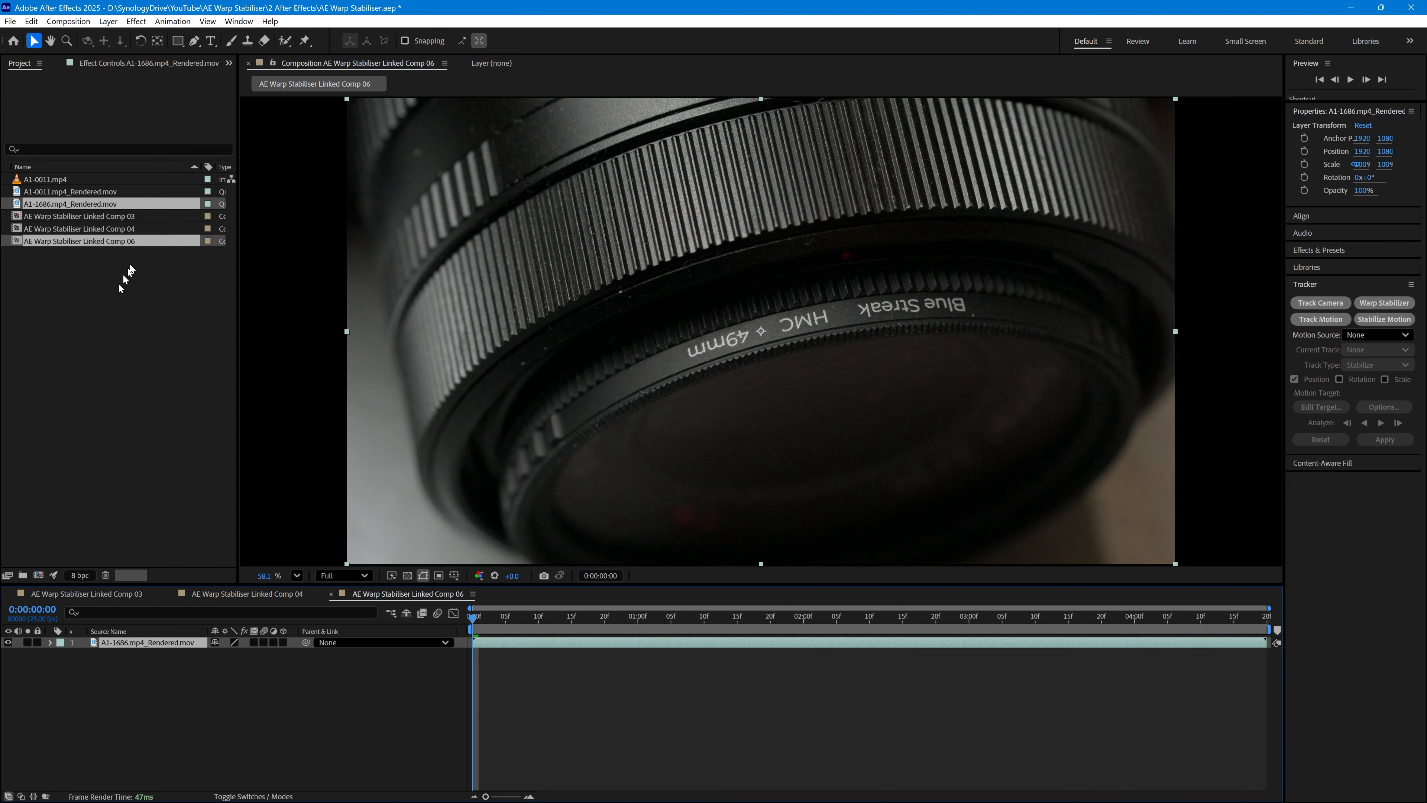
- Preview the new linked composition in After Effects and return to its first frame
key(space)
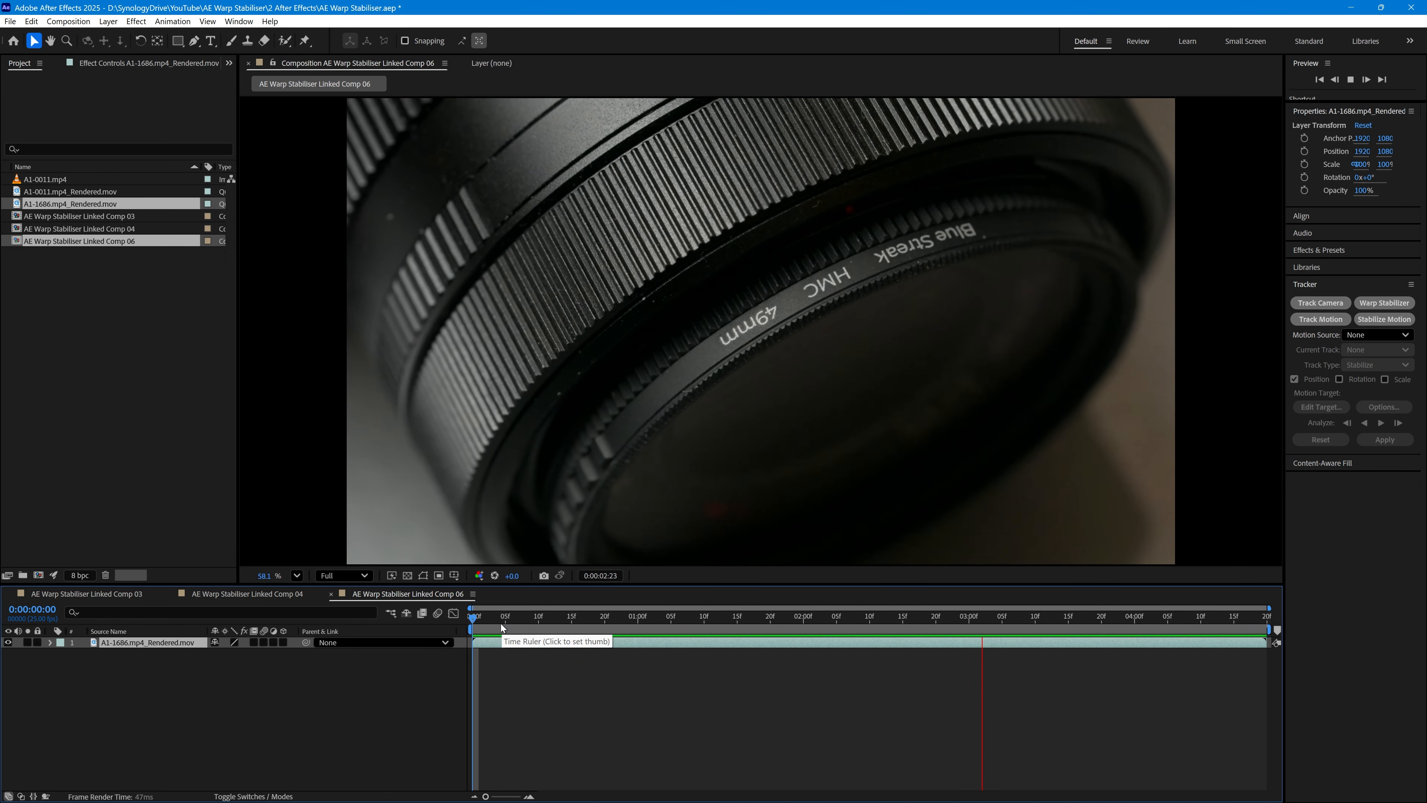
key(space)
click(485, 616)
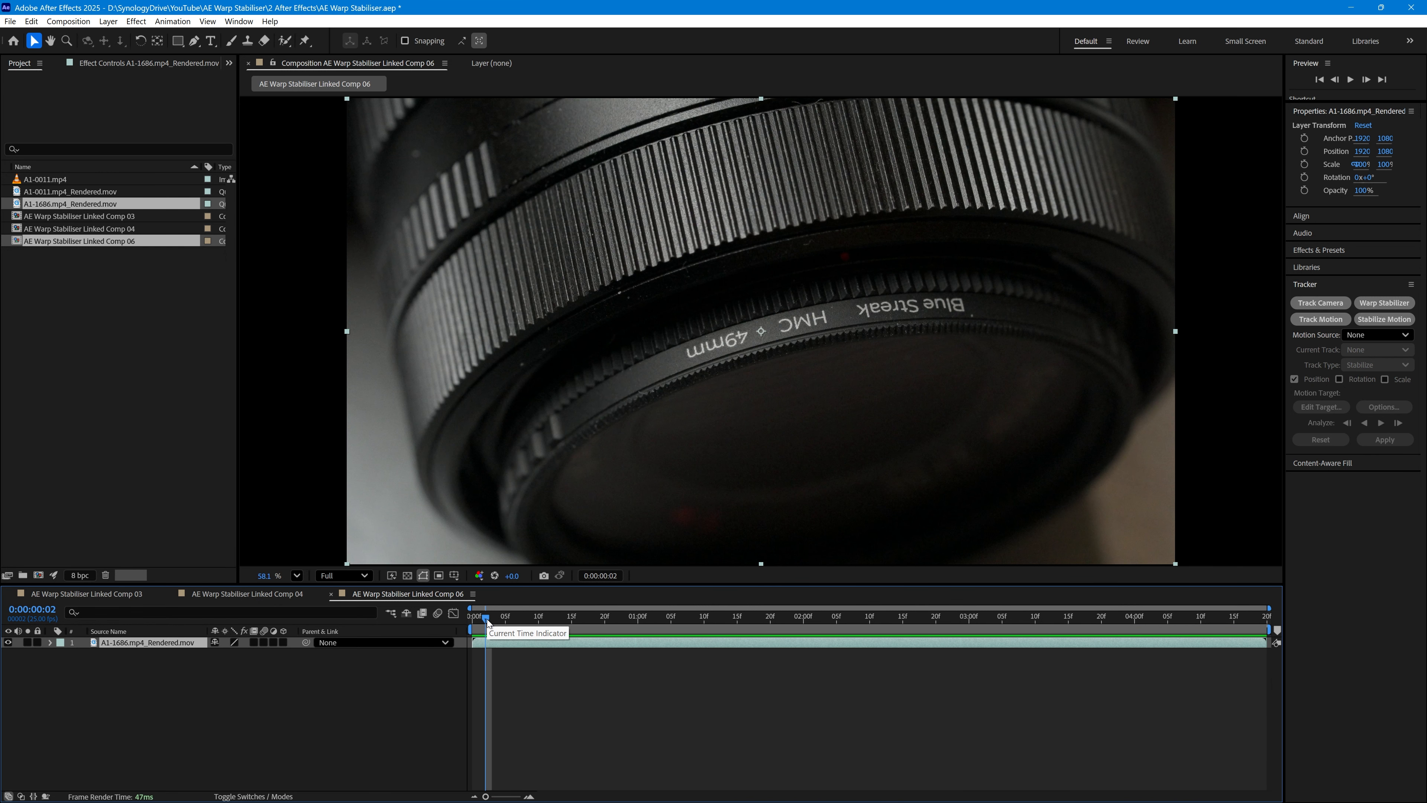
key(Home)
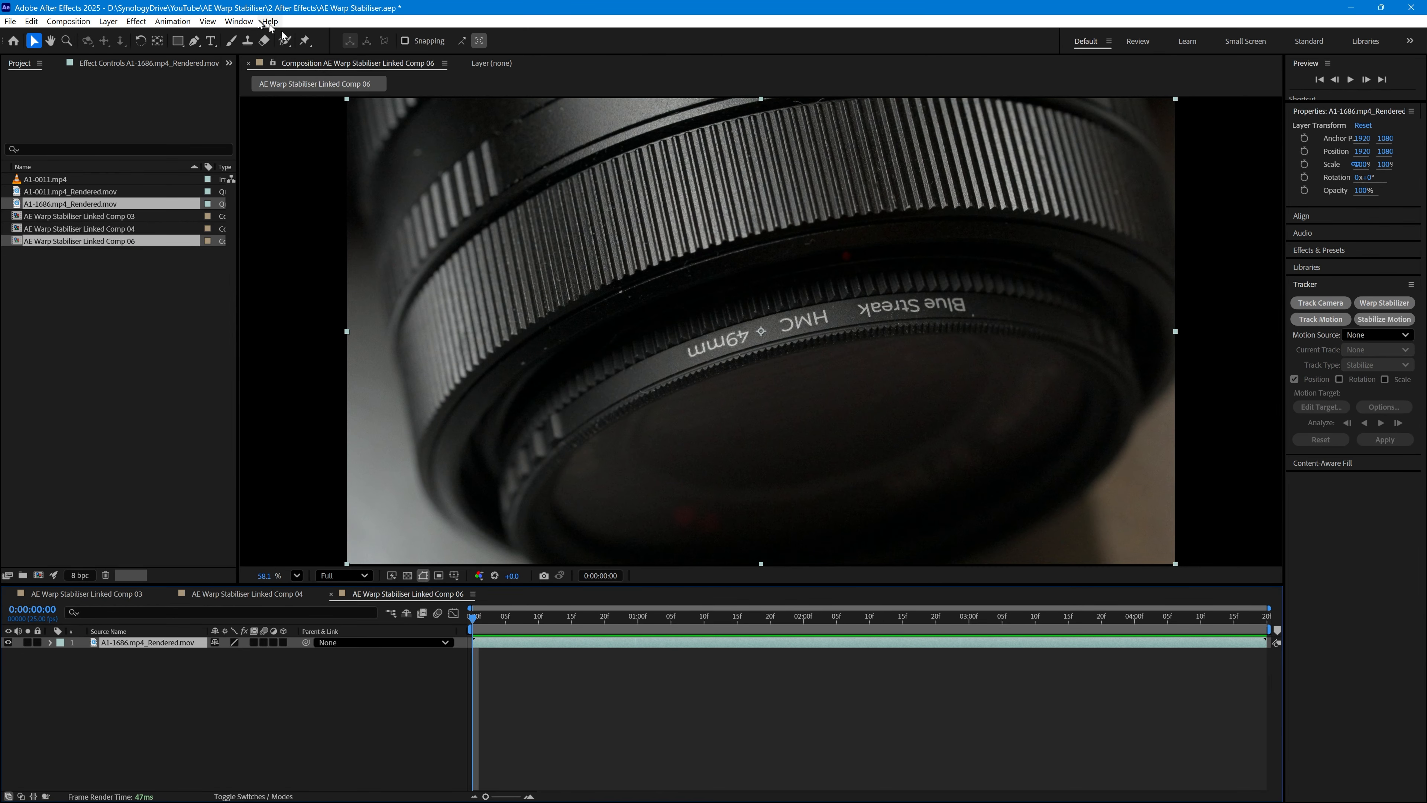
- Start Stabilize Motion on the A1-1686 layer and fit Track Point 1 around the HMC lettering on the lens ring
click(250, 23)
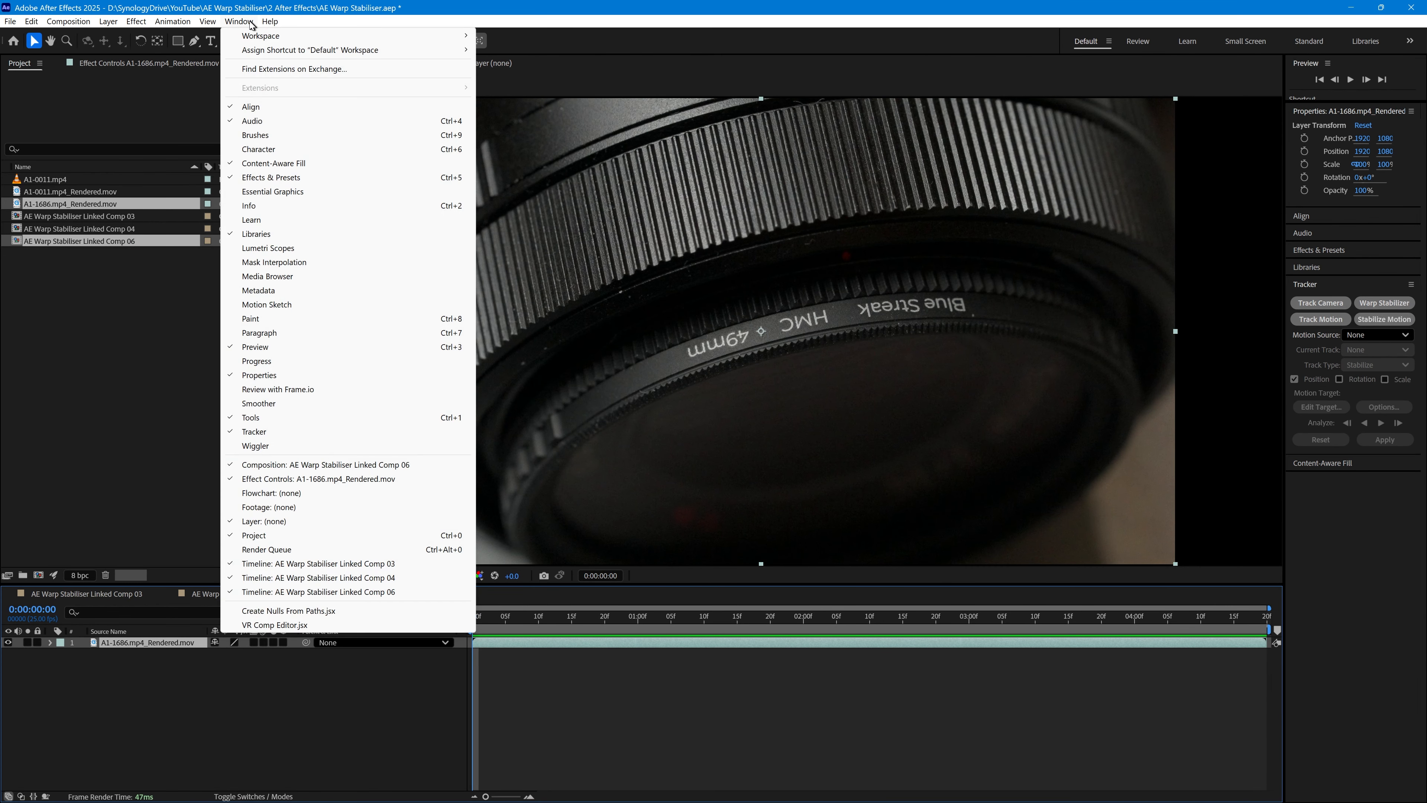
click(250, 431)
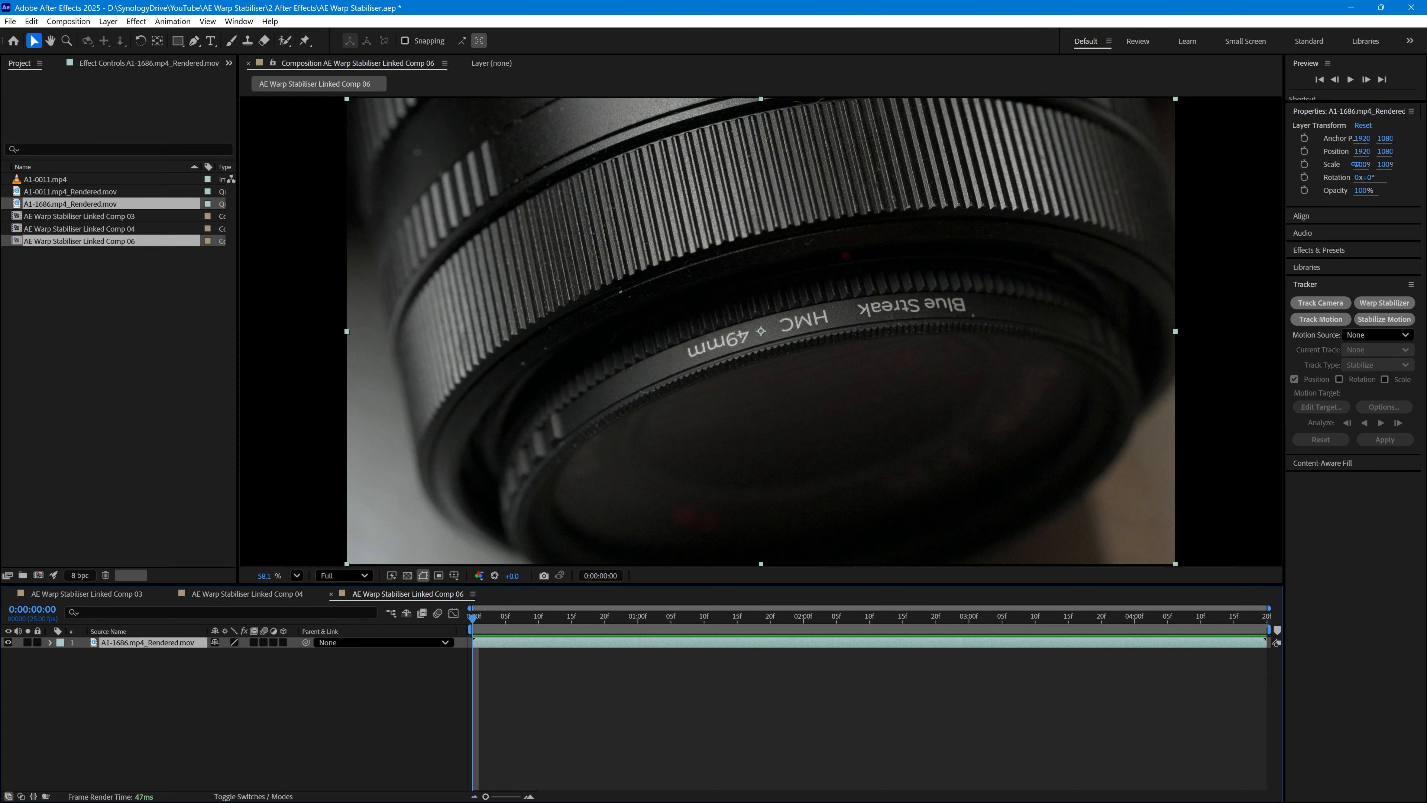
click(1388, 319)
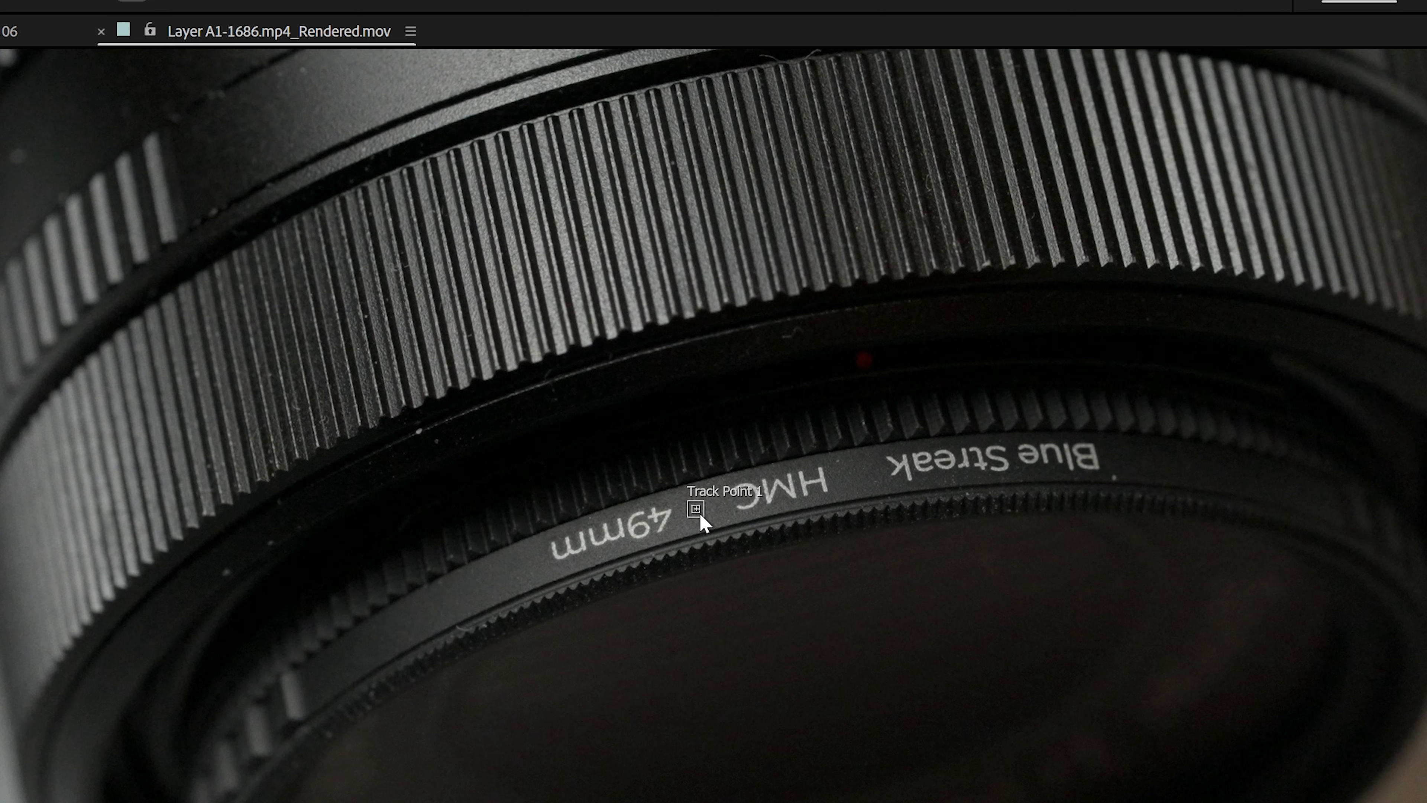
mouse_move(746, 545)
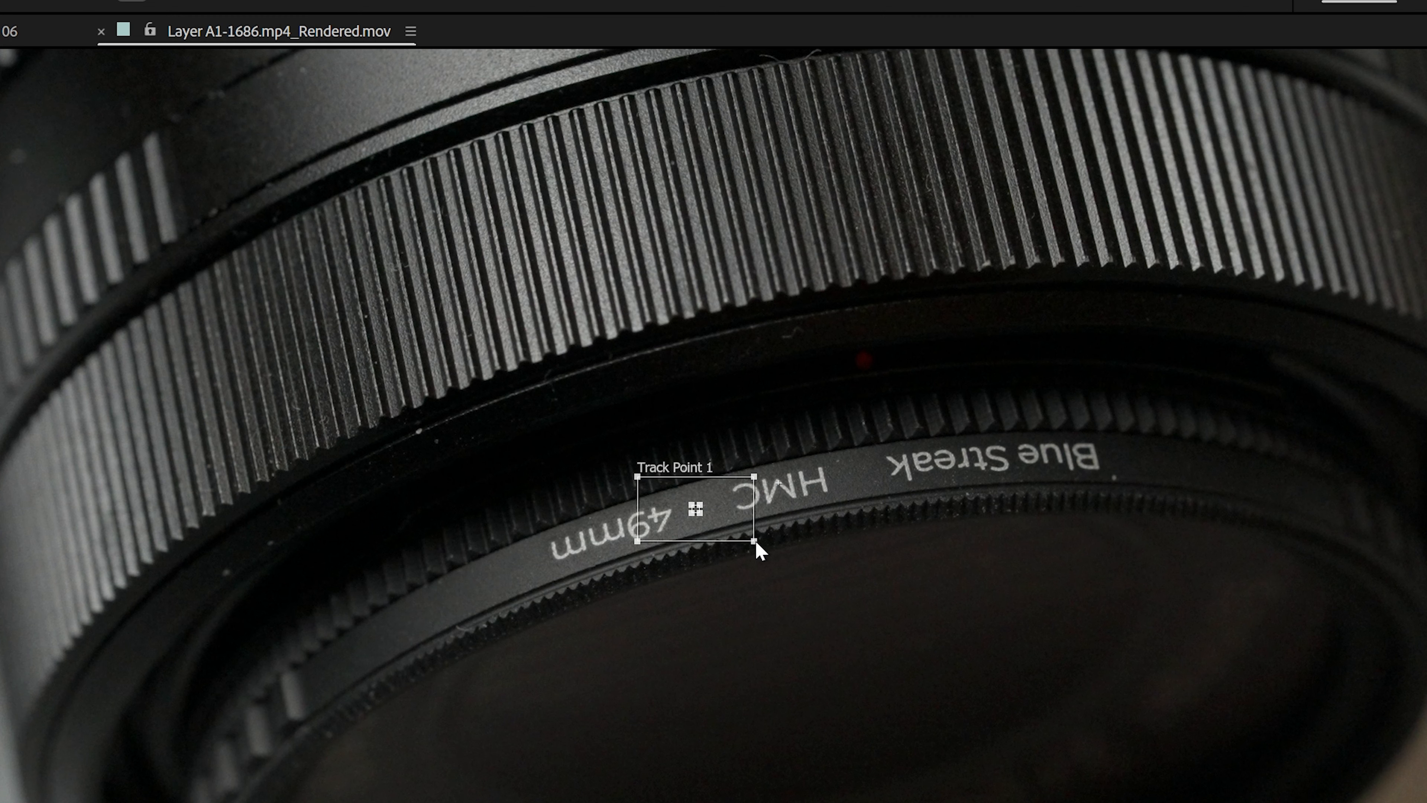
drag(701, 515, 742, 511)
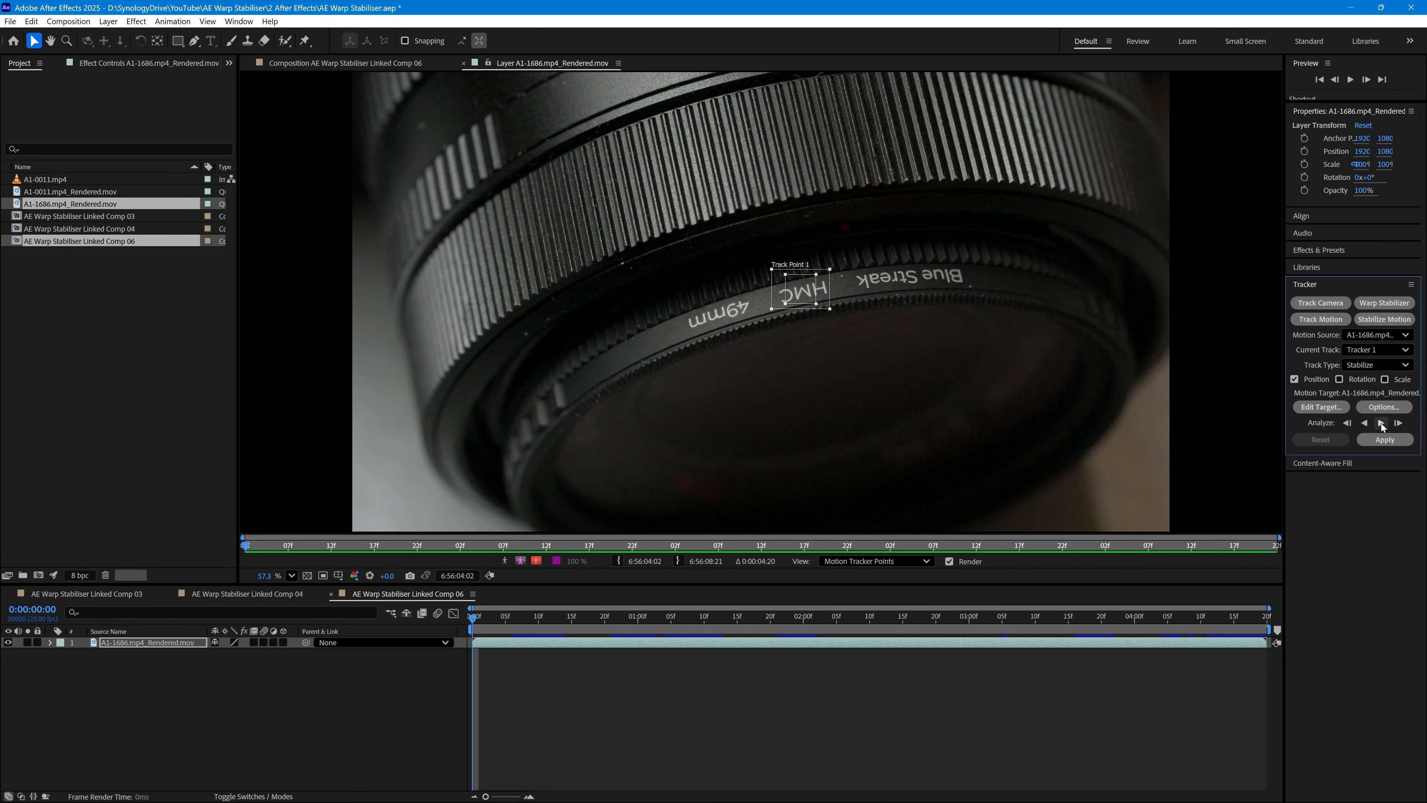
- Analyze the track point forward through the clip and apply the stabilization to X and Y
click(1382, 423)
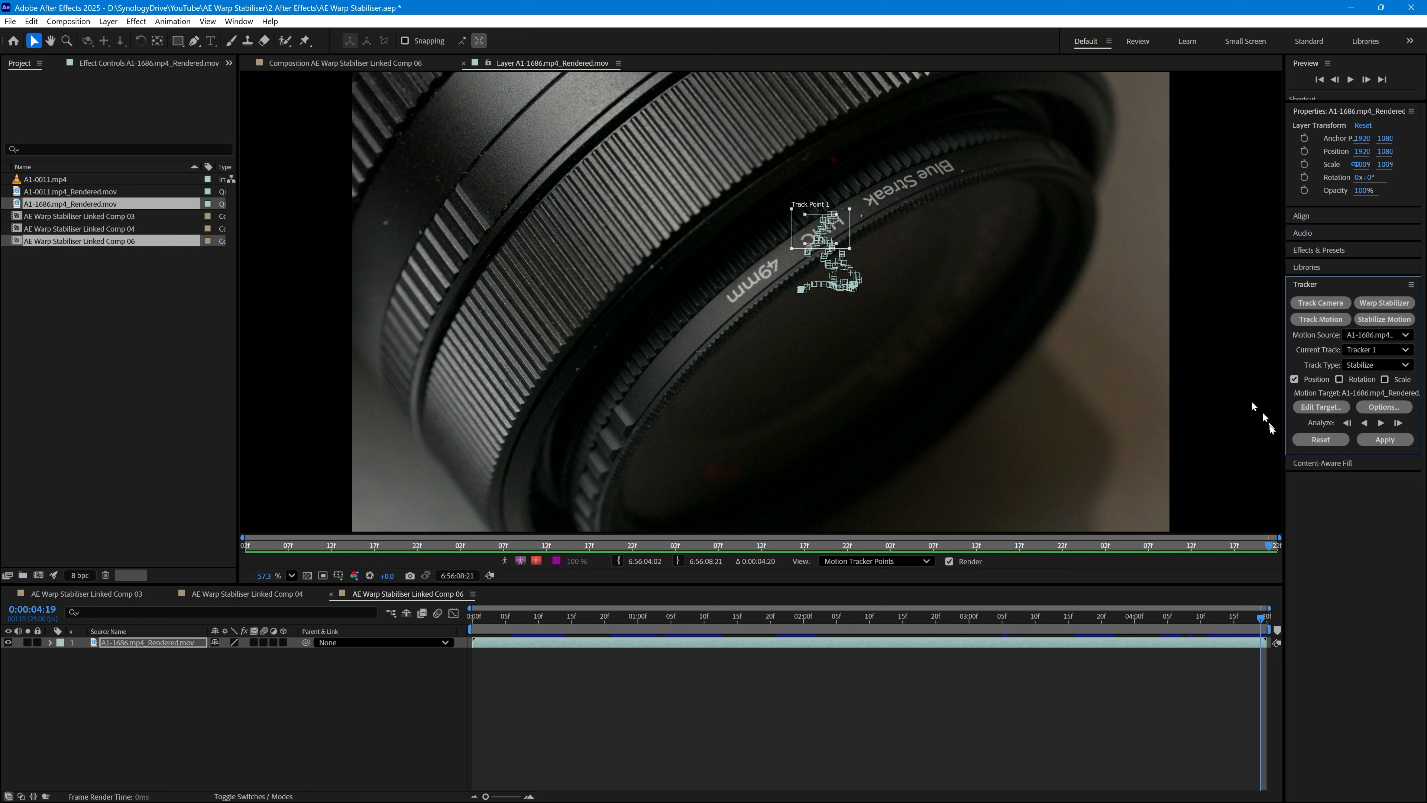
click(1383, 440)
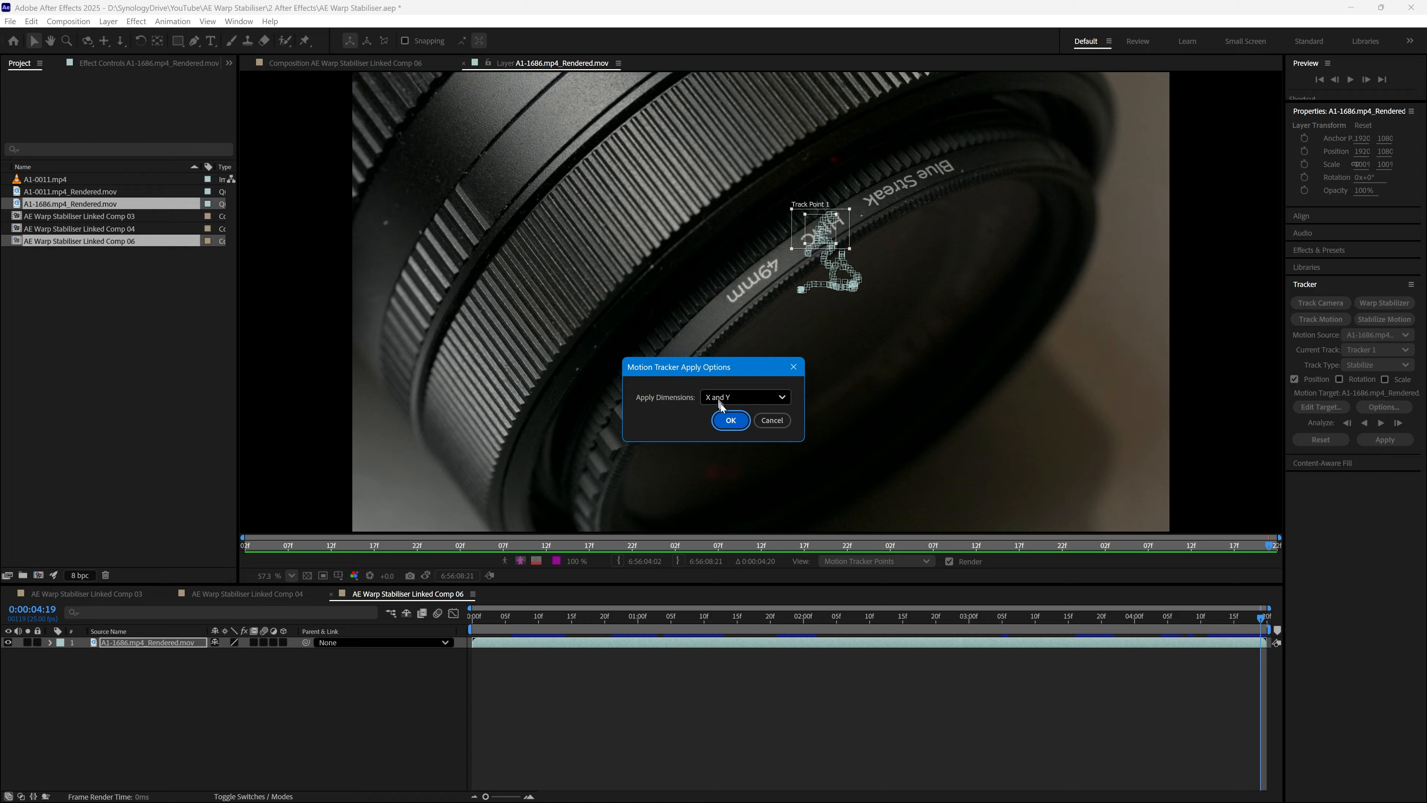
click(731, 420)
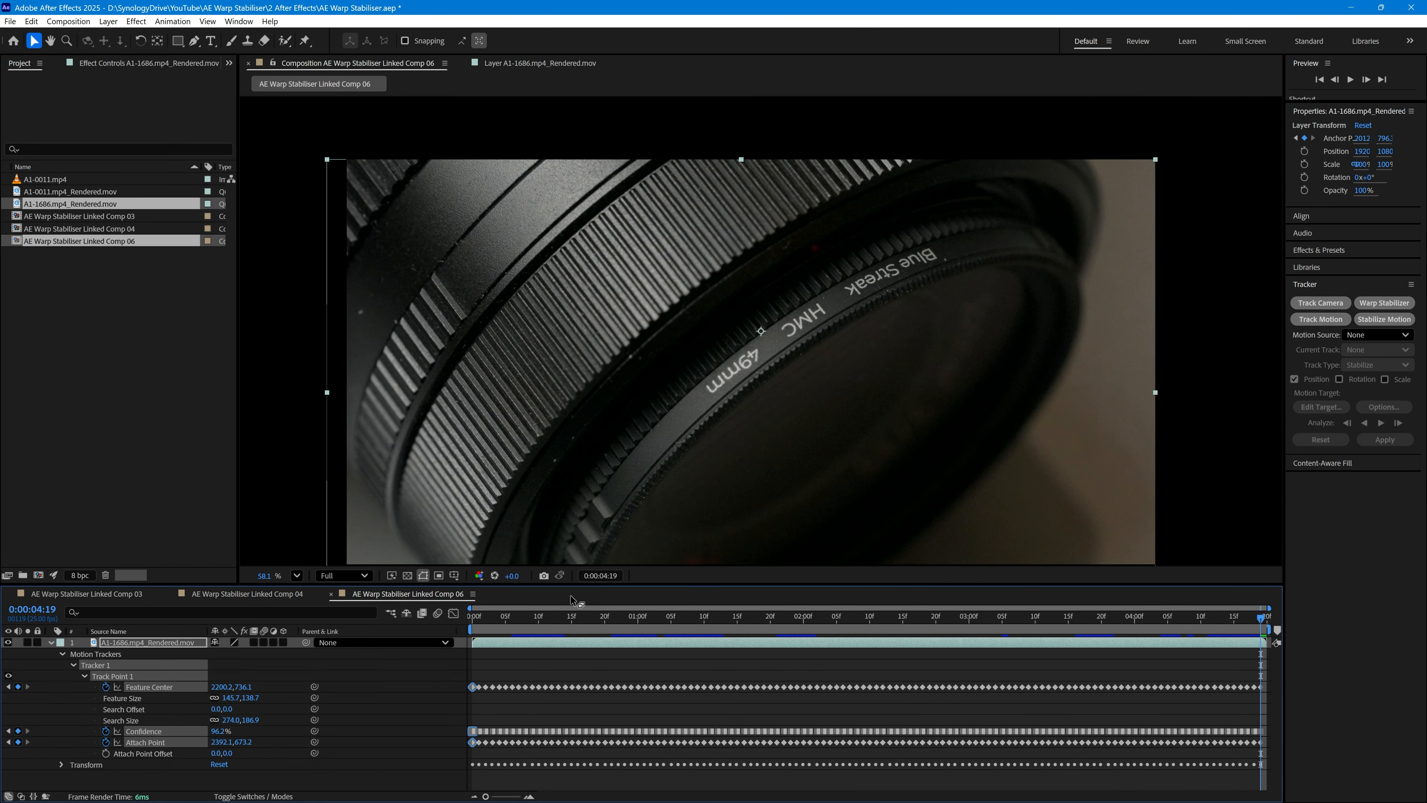
- Preview the motion-stabilized composition from its first frame and save the After Effects project
key(Home)
key(space)
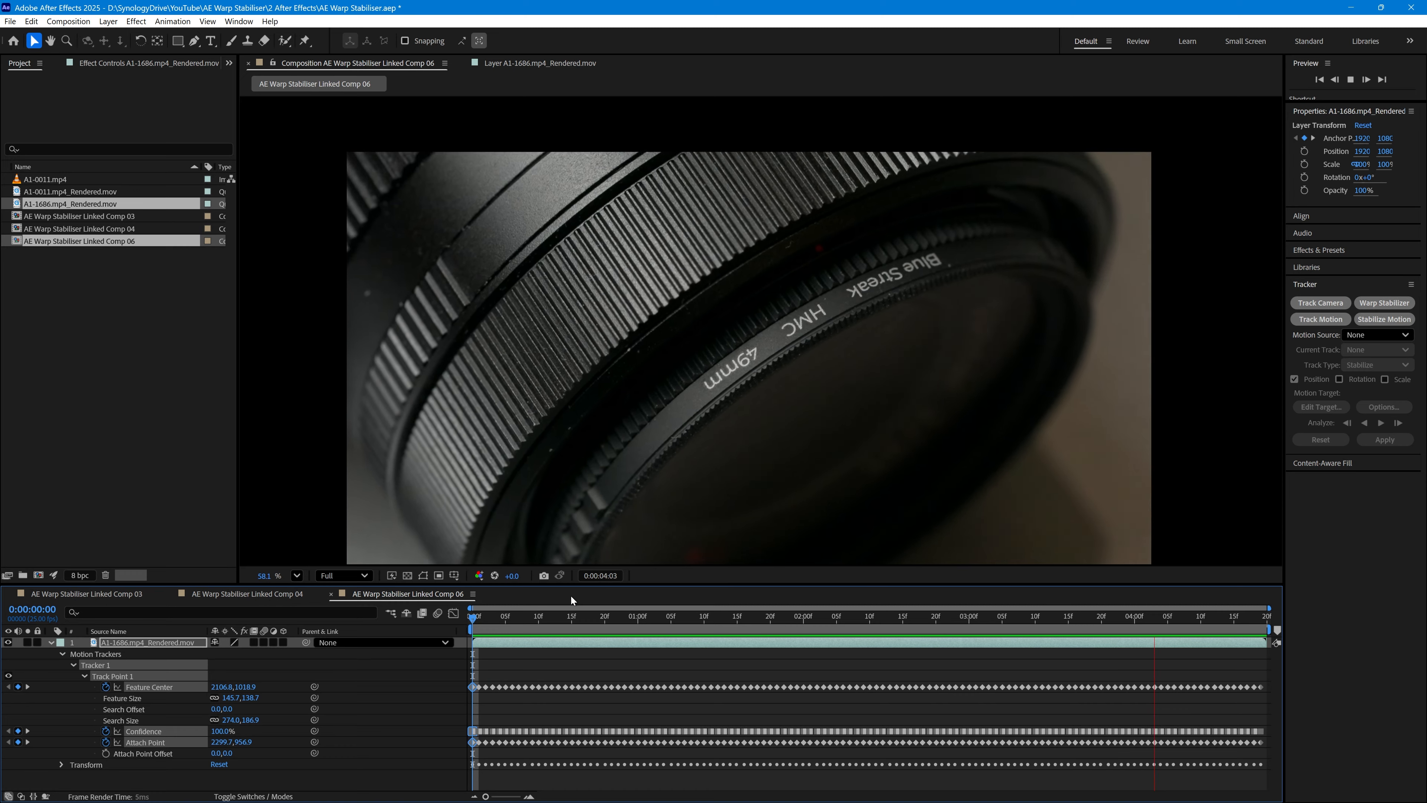
key(space)
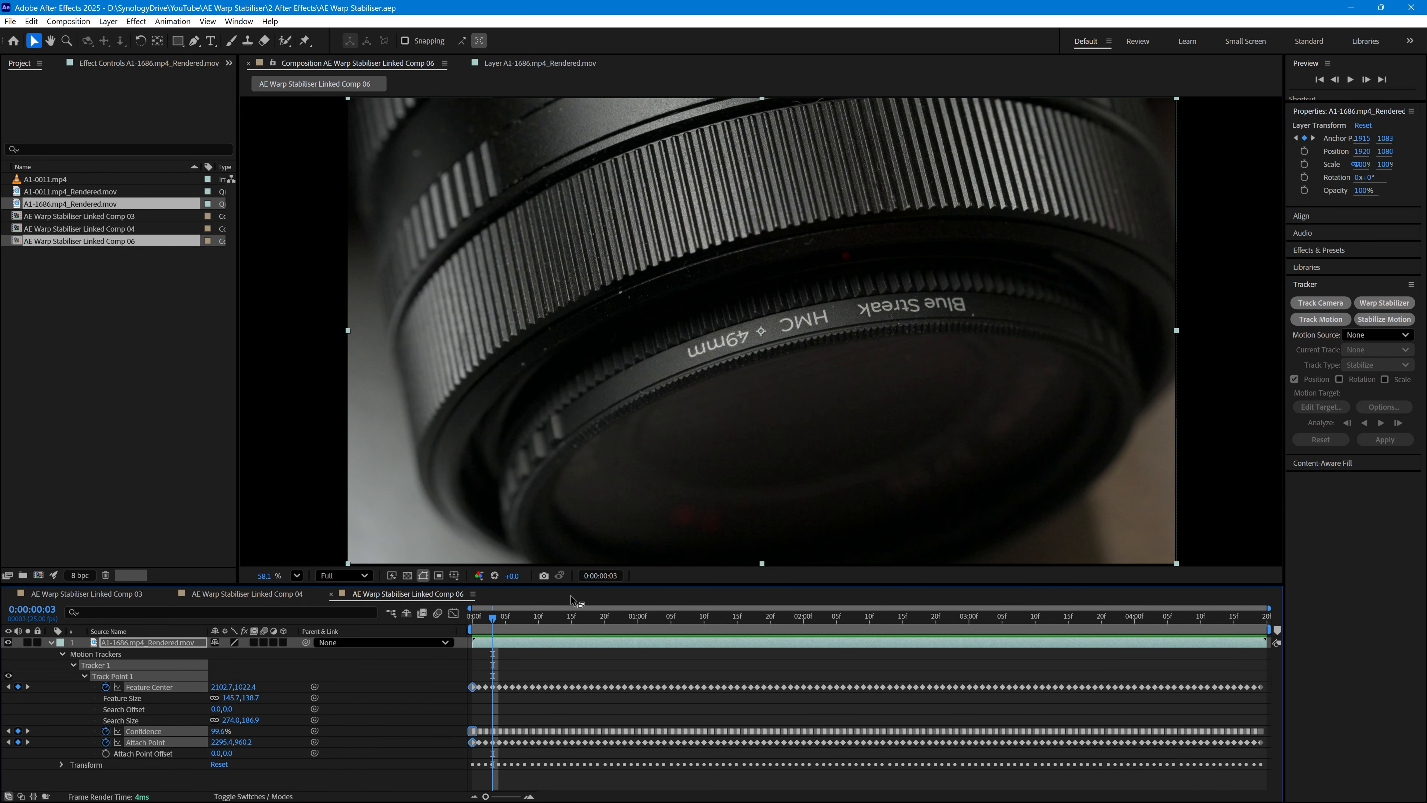
- Switch to Premiere Pro and play the linked composition at the end of the 4k 25p Sequence
key(alt+Tab)
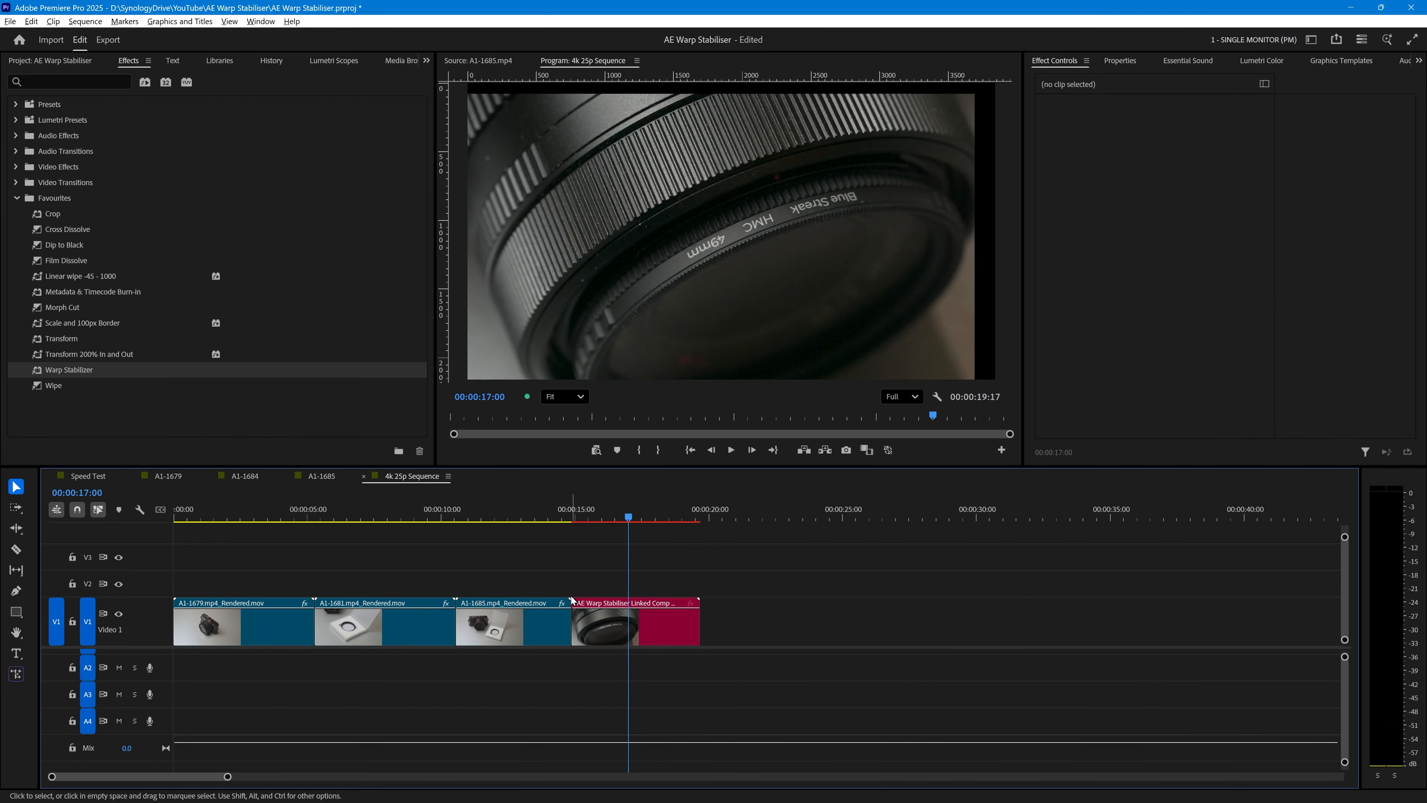
click(570, 500)
key(space)
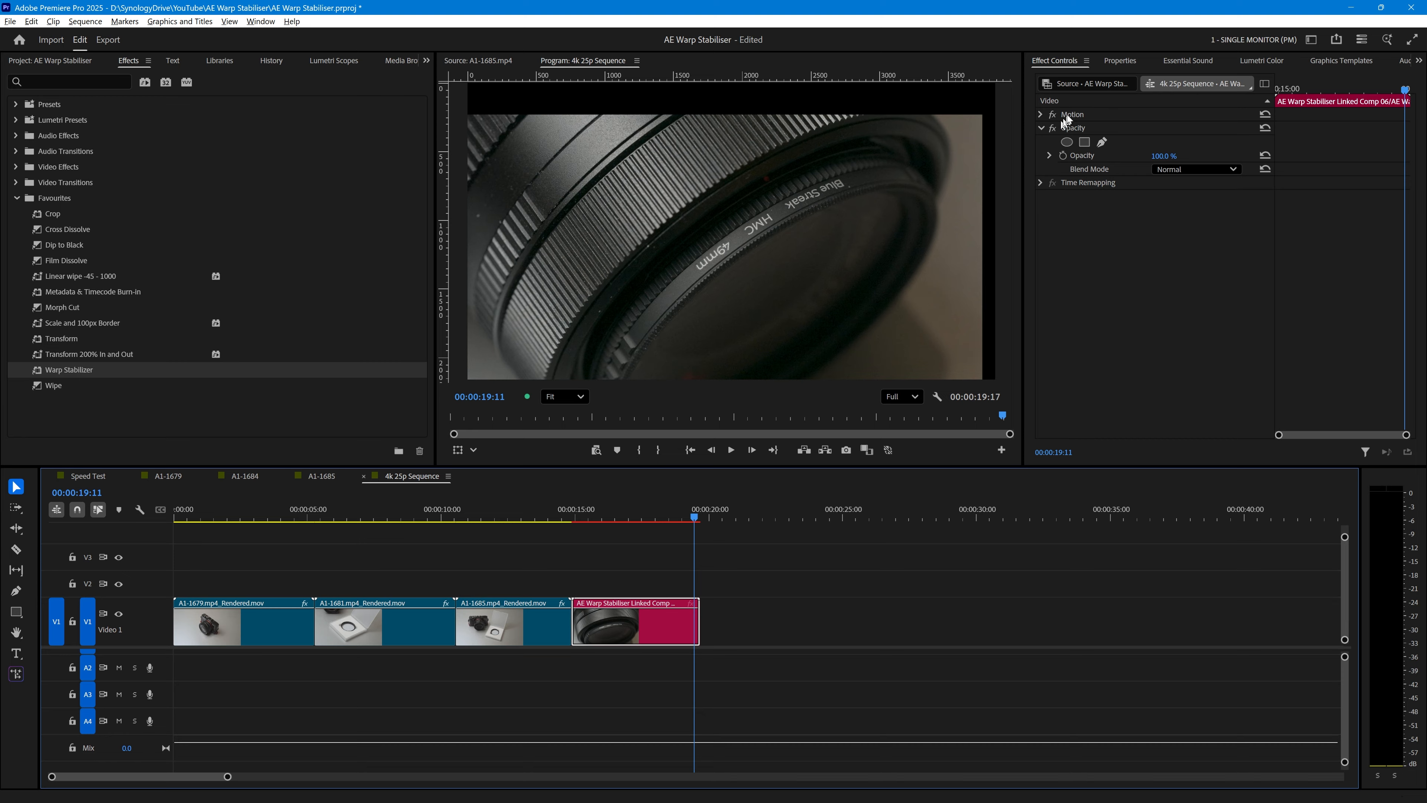
- Set the linked composition's Scale to 120 and its Position to 1994, 1011 to cover the black edges
click(1039, 115)
click(1158, 143)
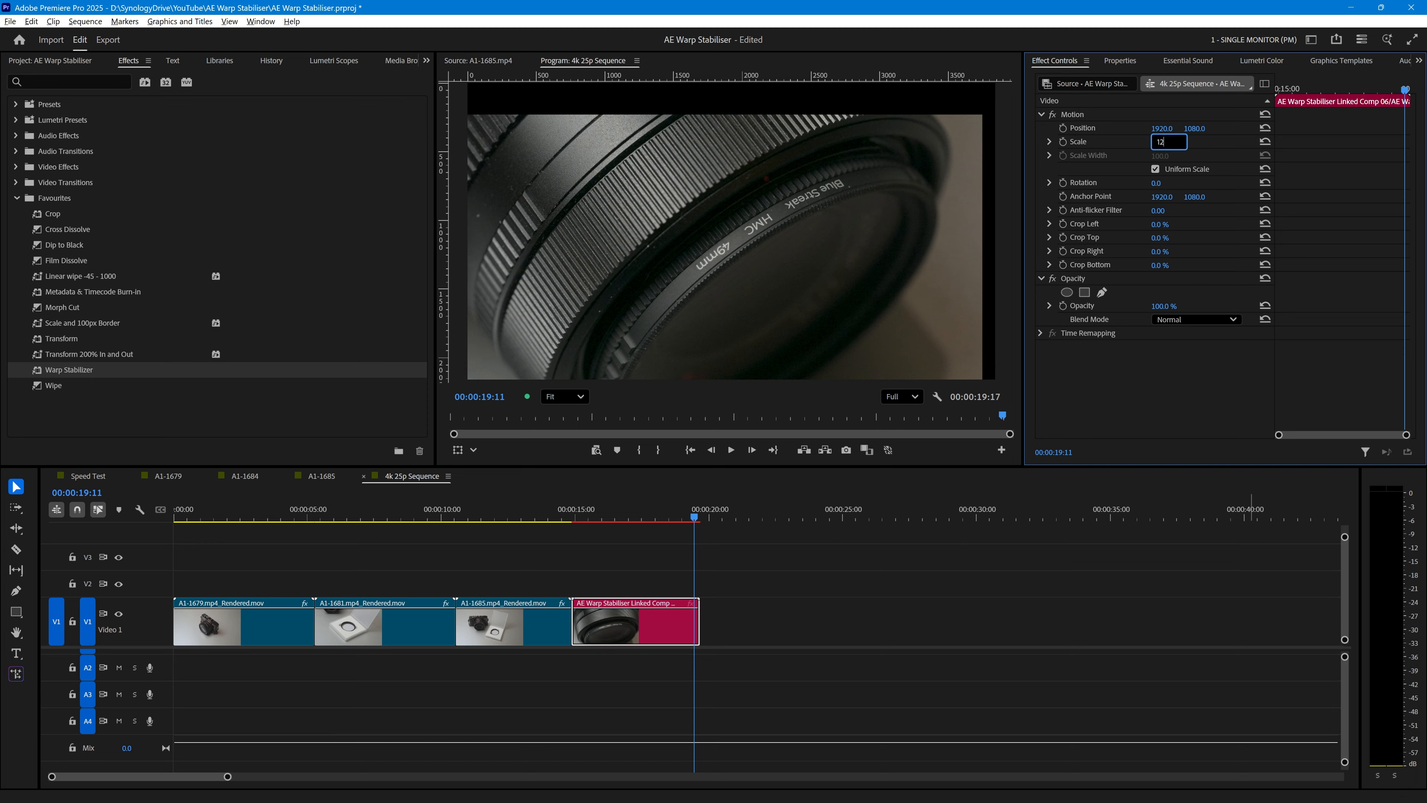
key(Return)
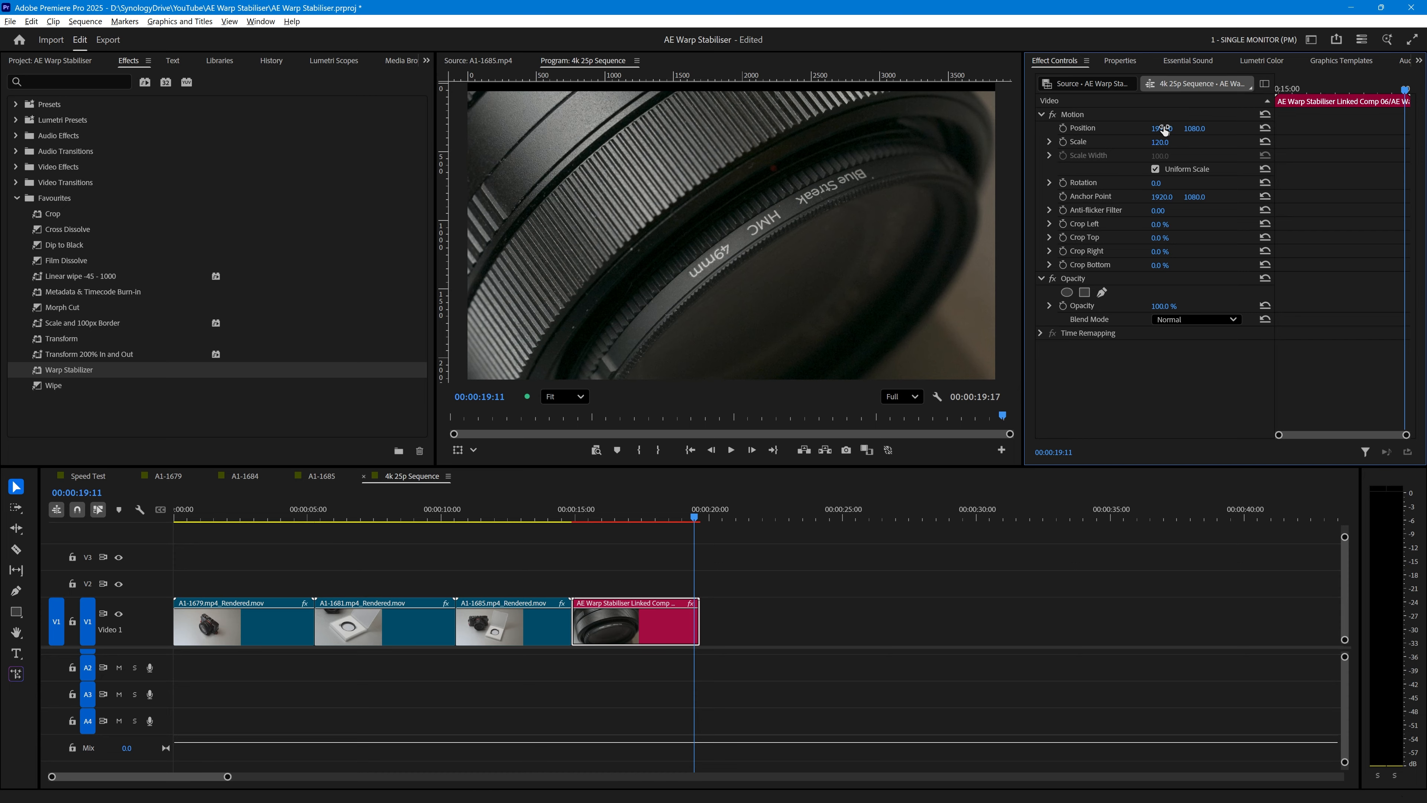
mouse_move(1162, 128)
mouse_down()
mouse_move(1203, 128)
mouse_move(1155, 128)
mouse_up()
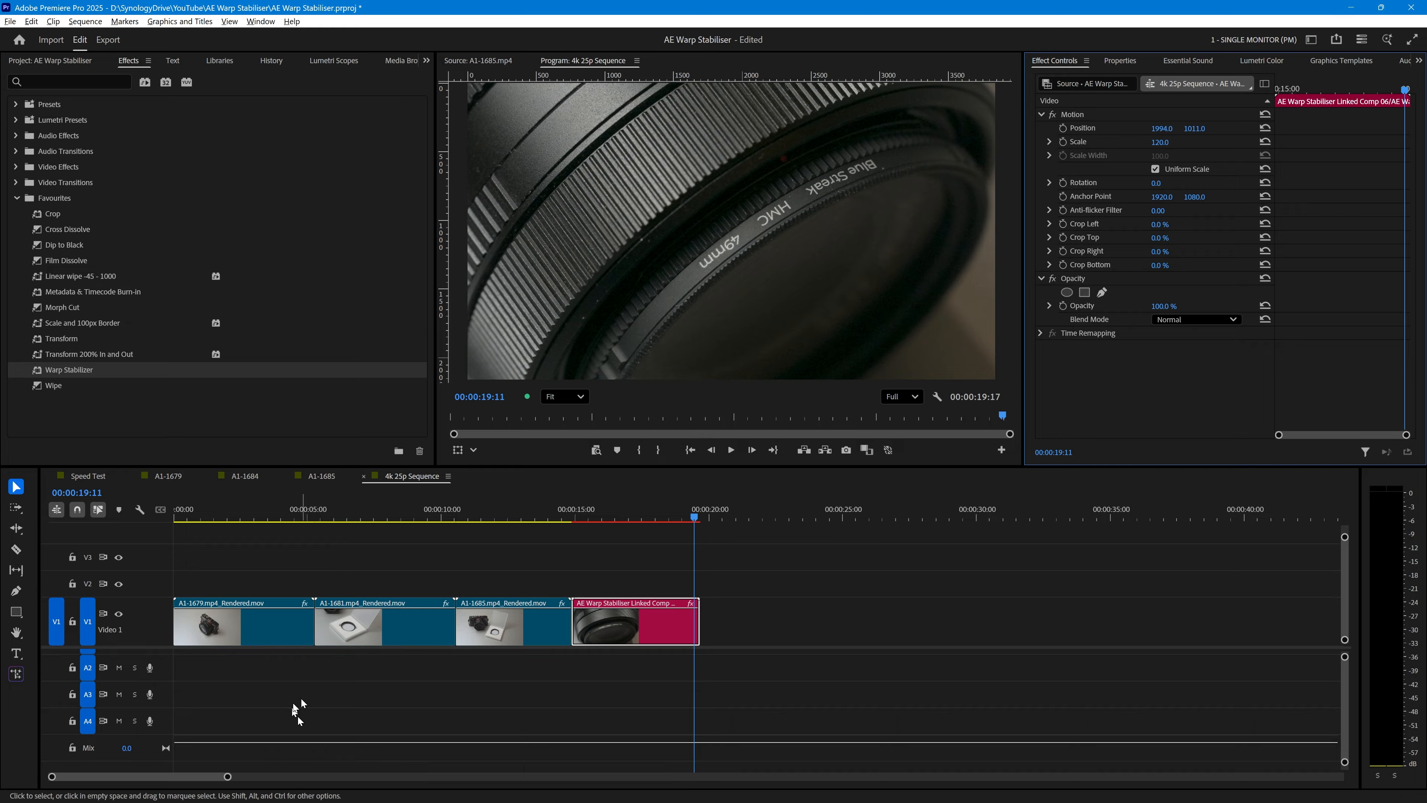
- Play the rescaled linked composition from its start in the sequence
click(572, 518)
key(space)
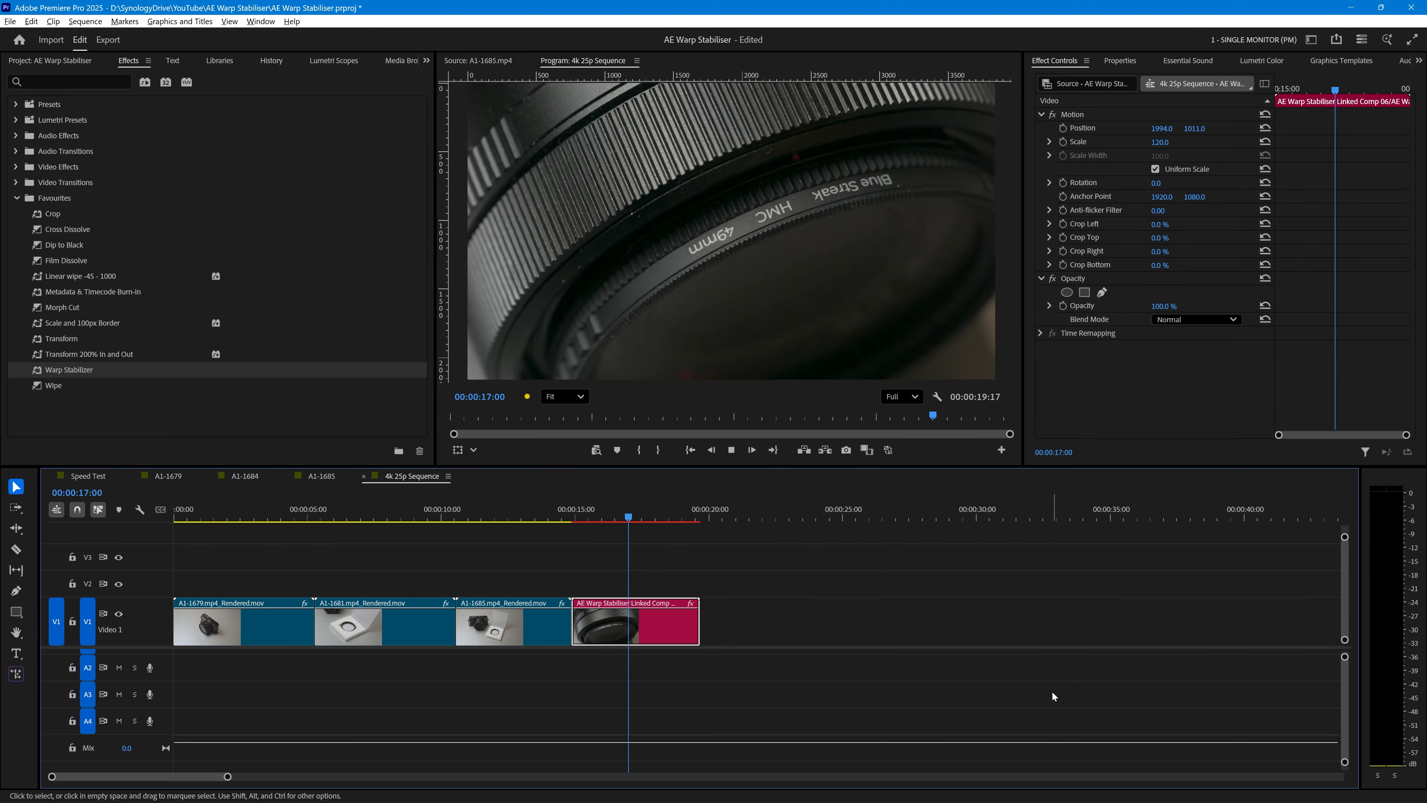
key(space)
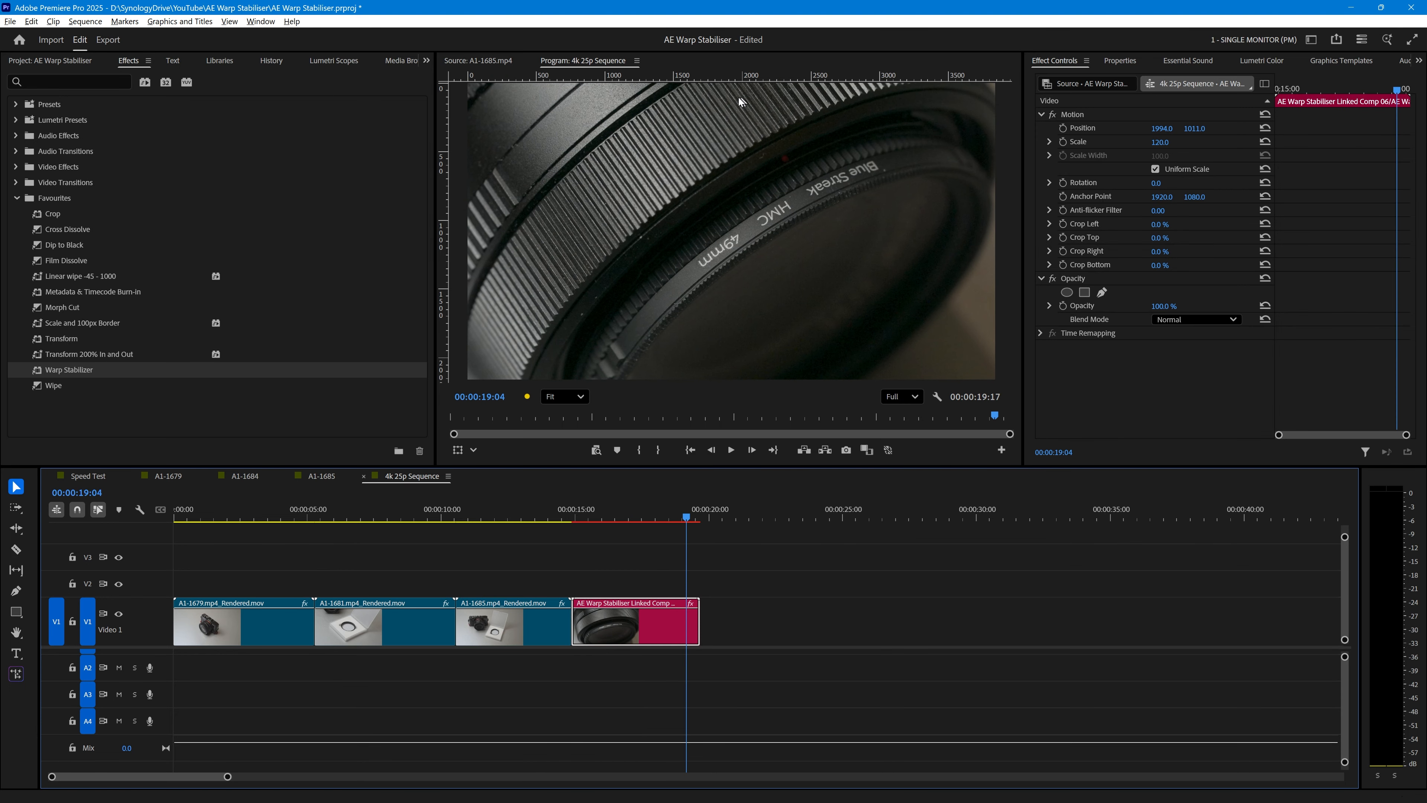
- Set the linked composition's Scale to 125 and play it from its start in the sequence
click(1167, 142)
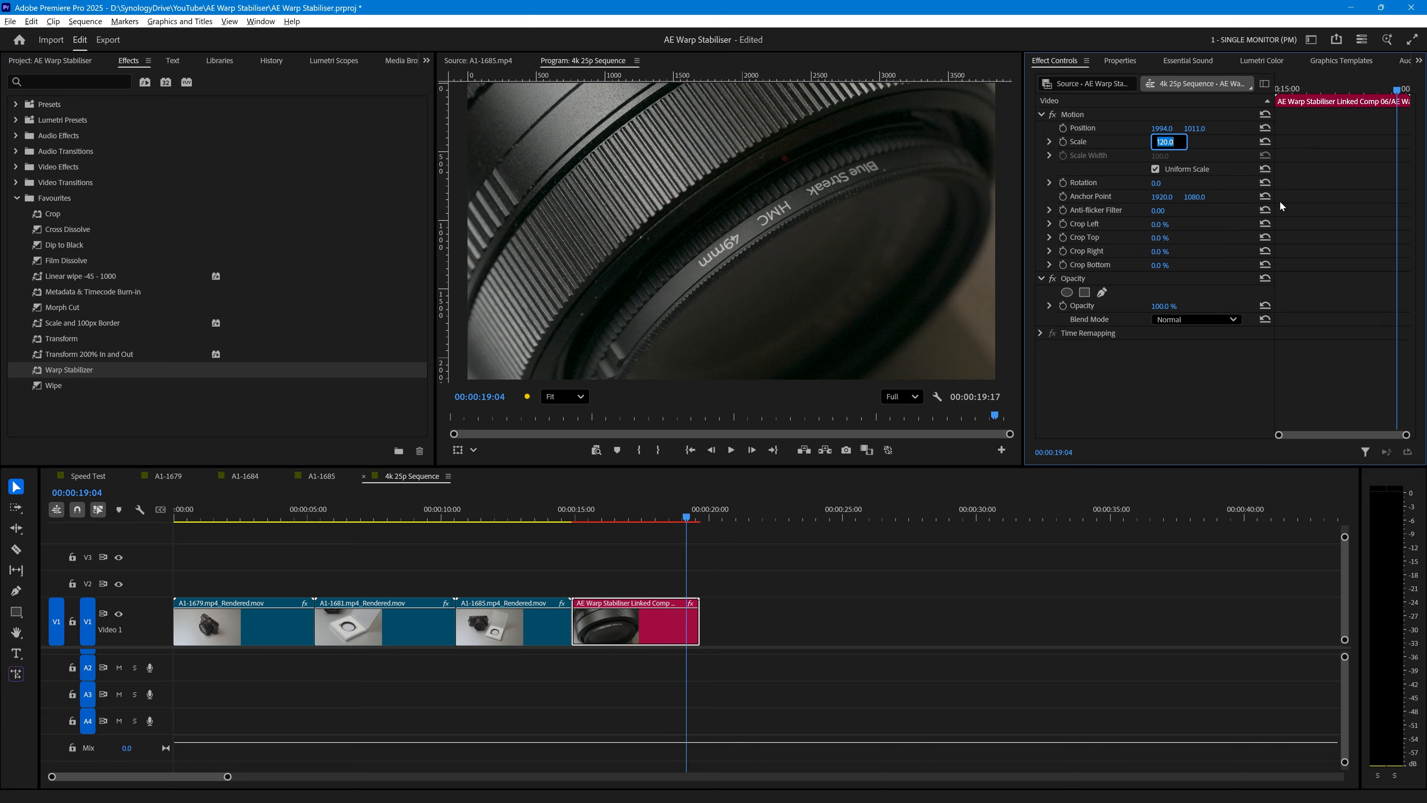
text(125)
key(Return)
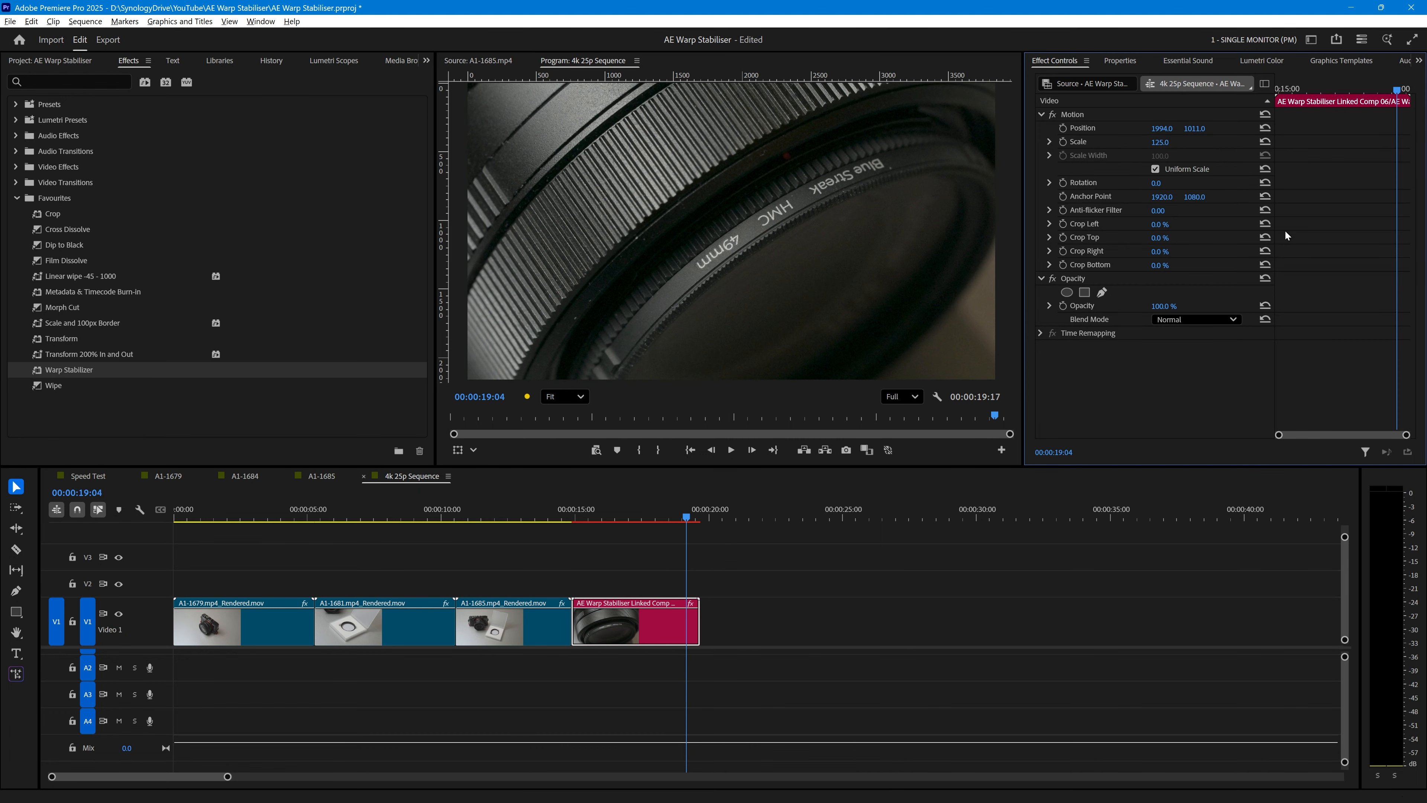
click(572, 505)
key(space)
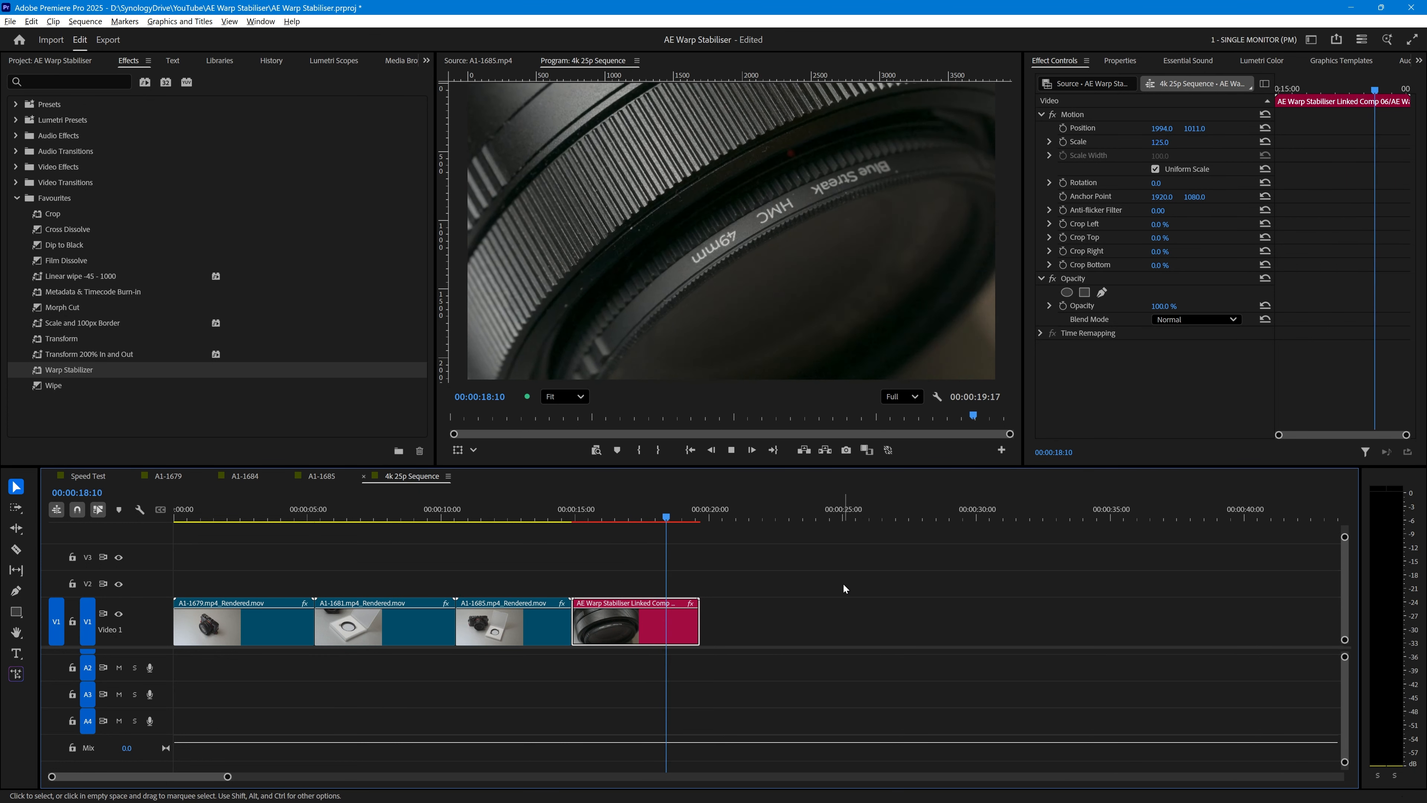
- Render and replace the linked composition at the end of the 4k 25p Sequence and play the rendered clip from near its start
click(799, 477)
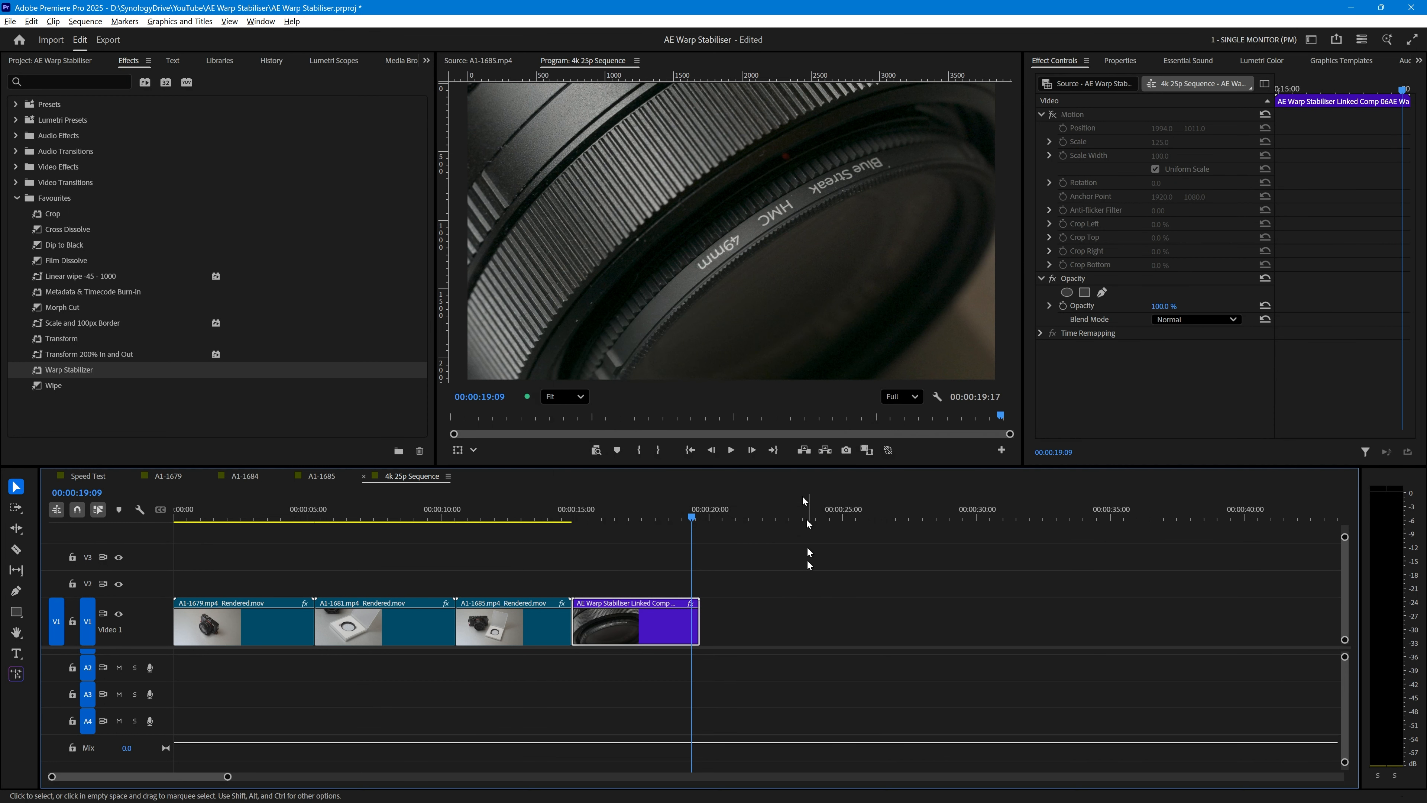
click(584, 511)
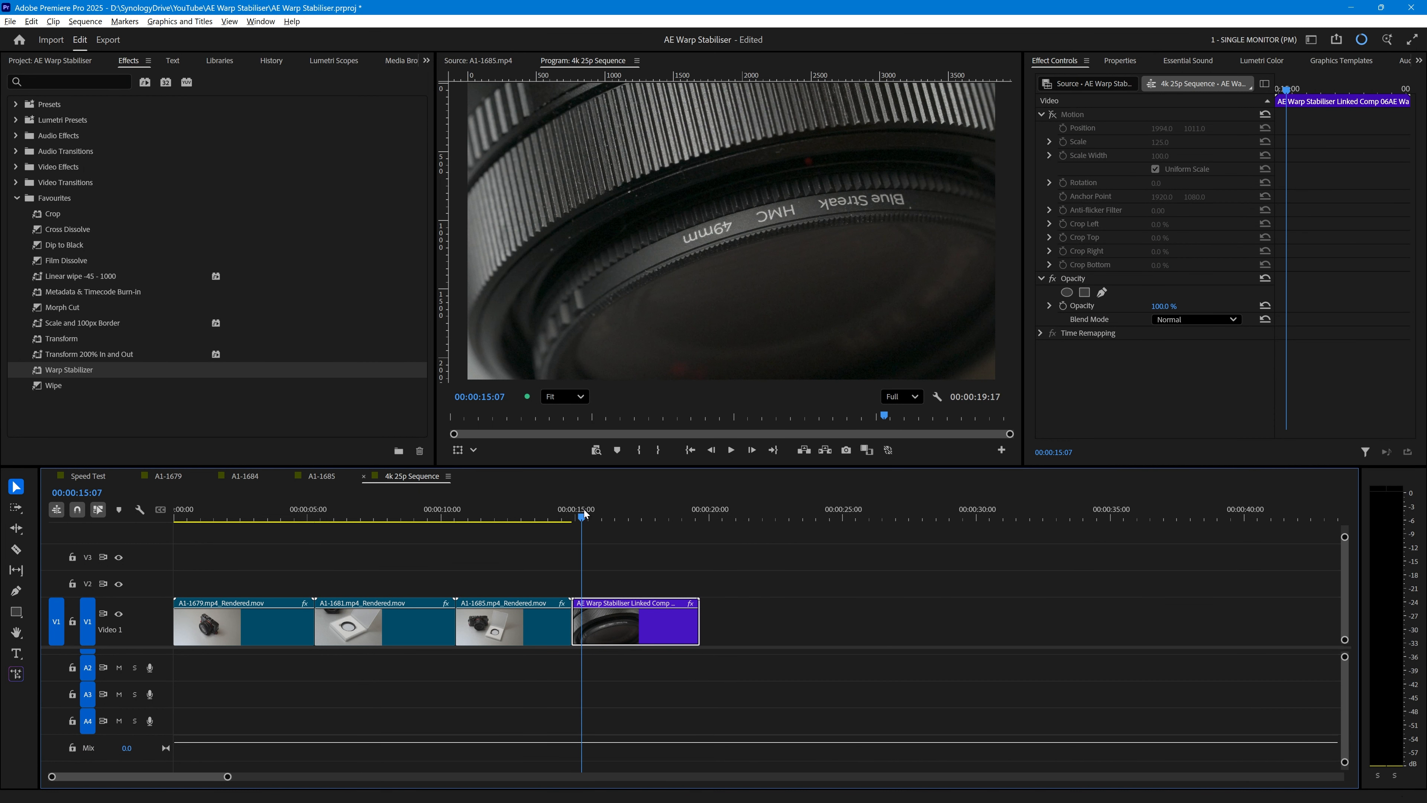
key(space)
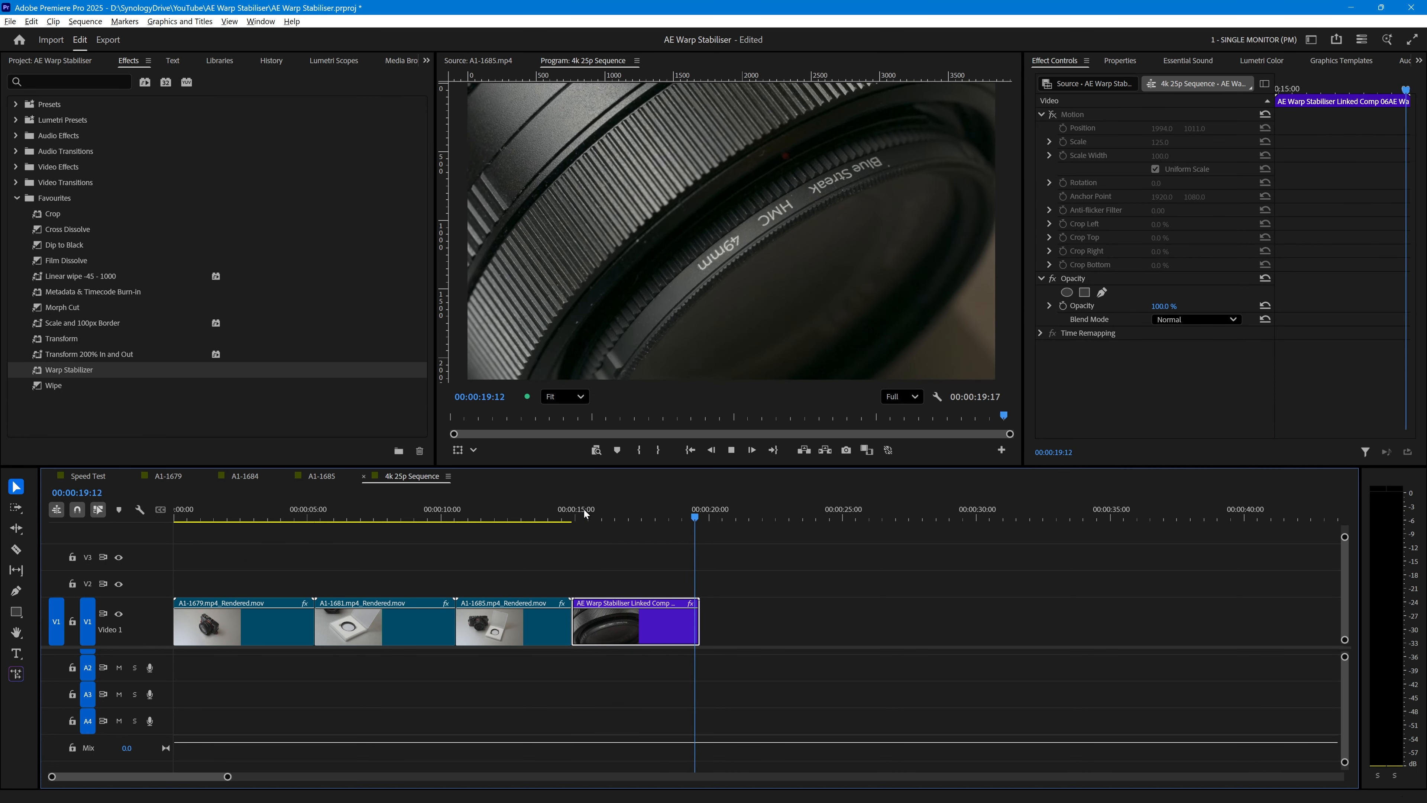
click(583, 509)
key(space)
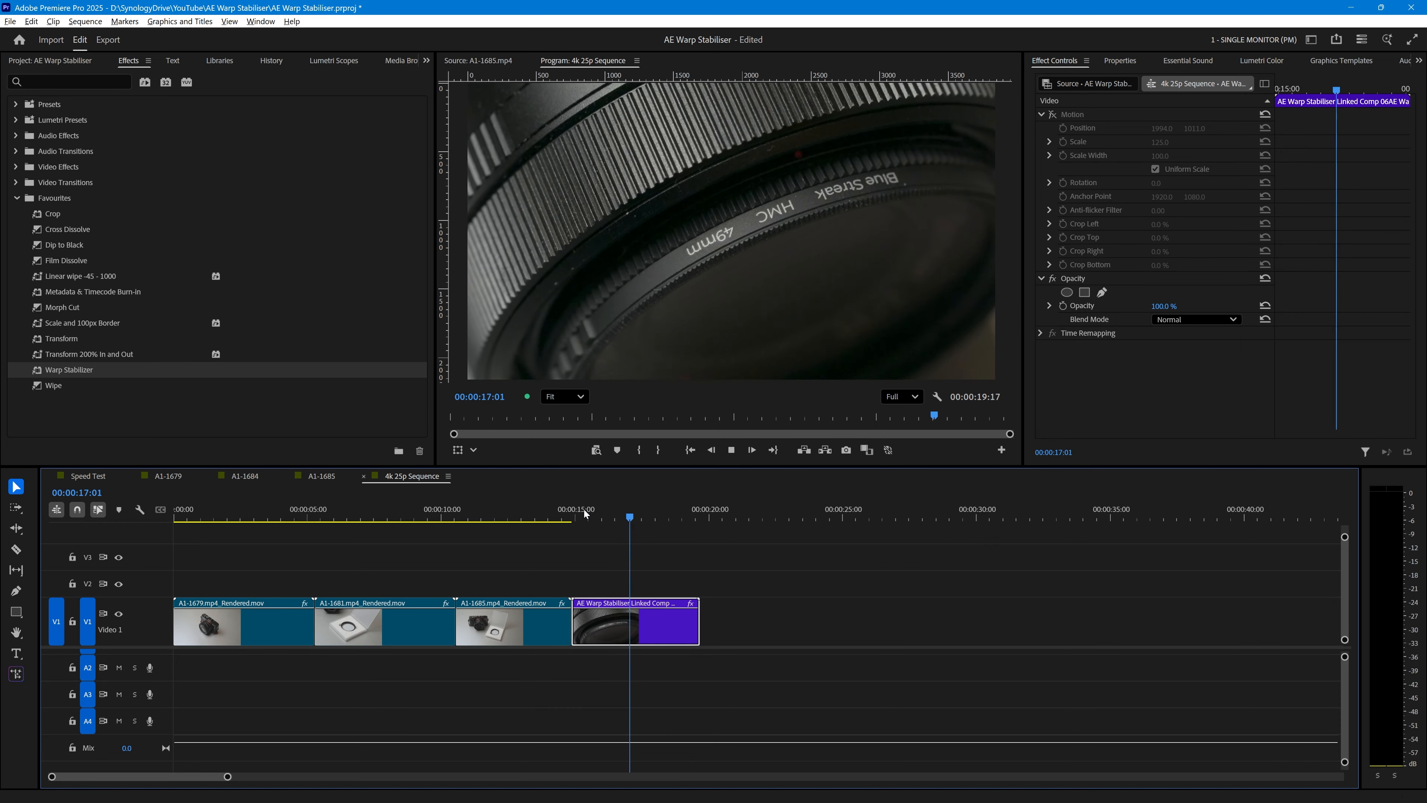
key(space)
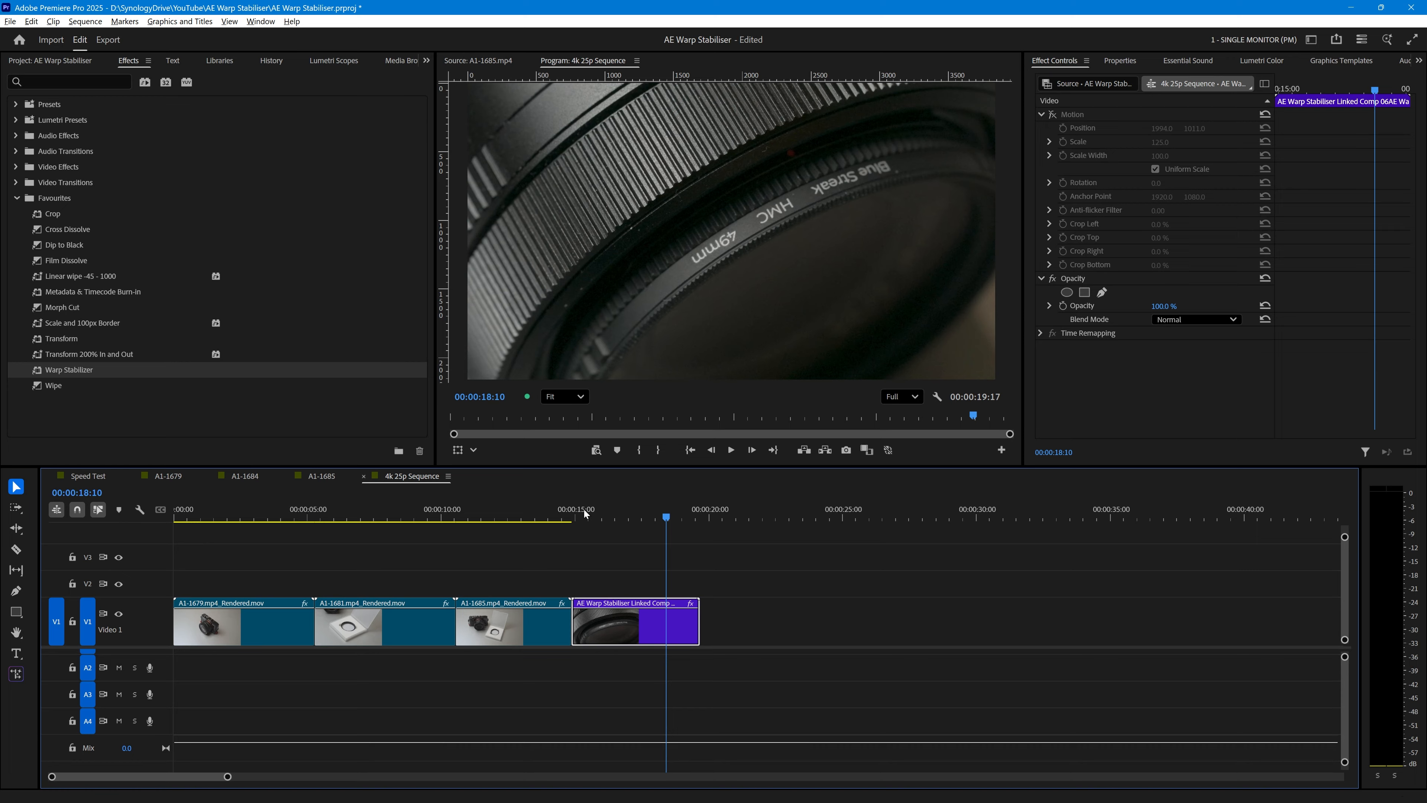